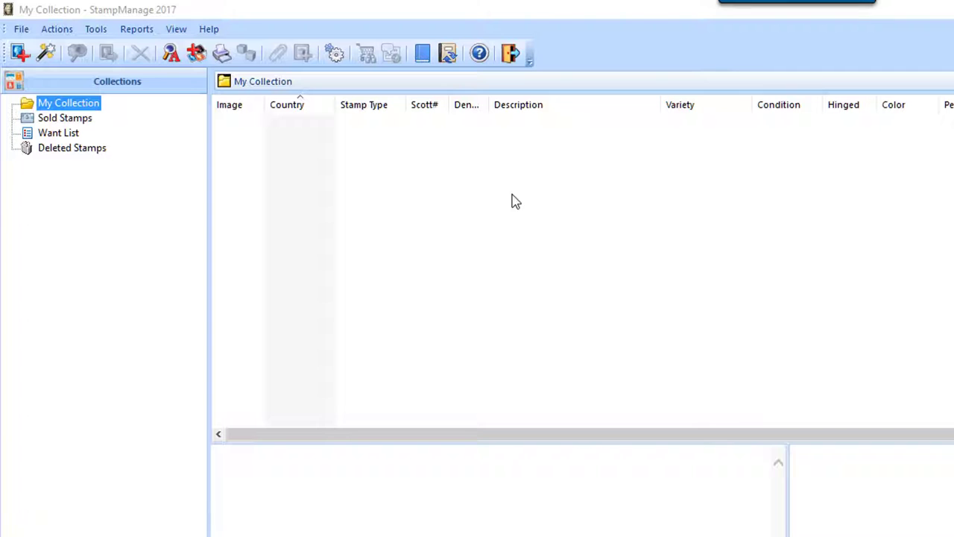
Start adding a stamp to My Collection and list all of Australia's stamps from the country catalog.
click(388, 20)
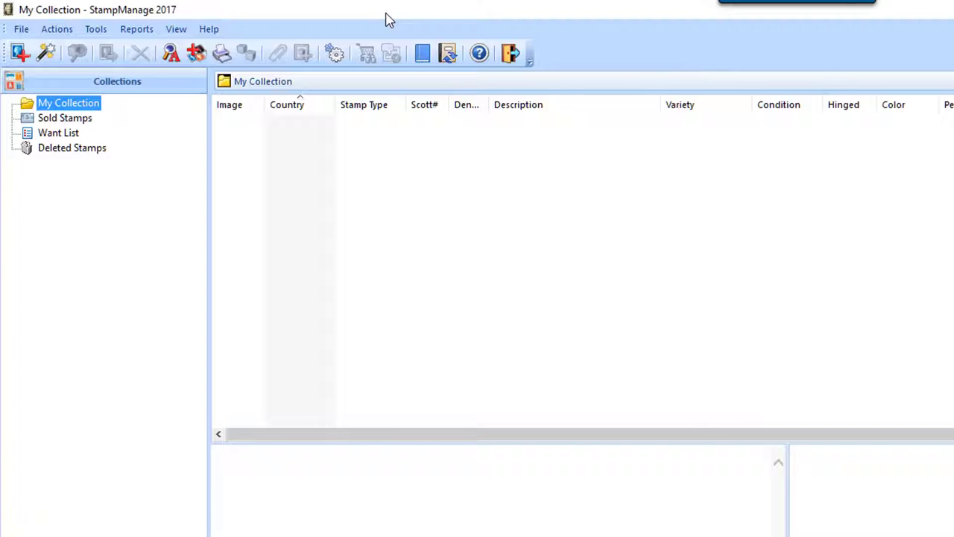
click(19, 55)
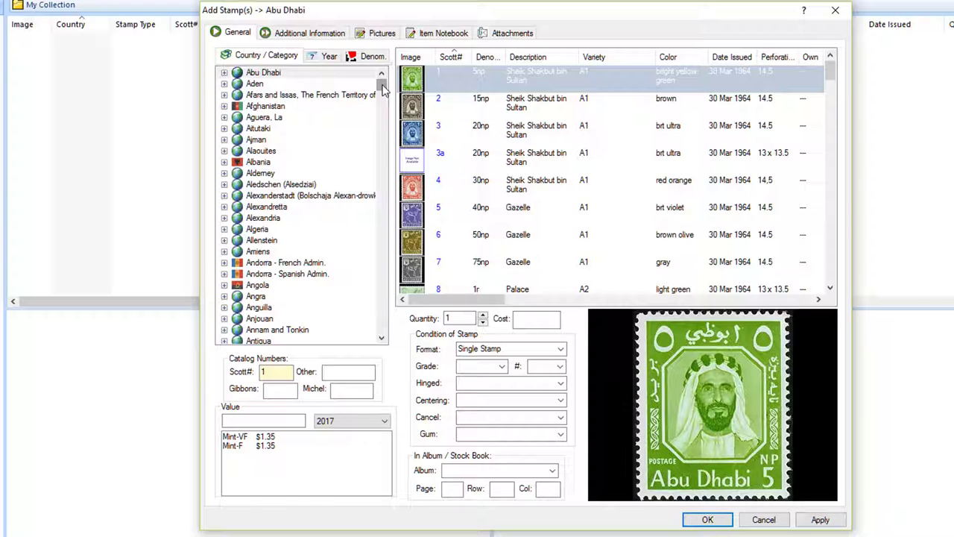
click(381, 317)
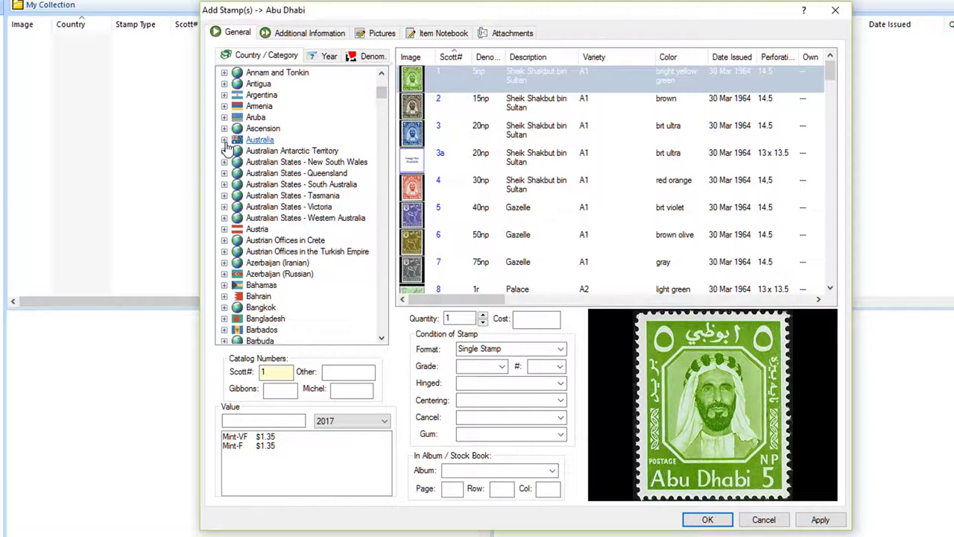
click(224, 140)
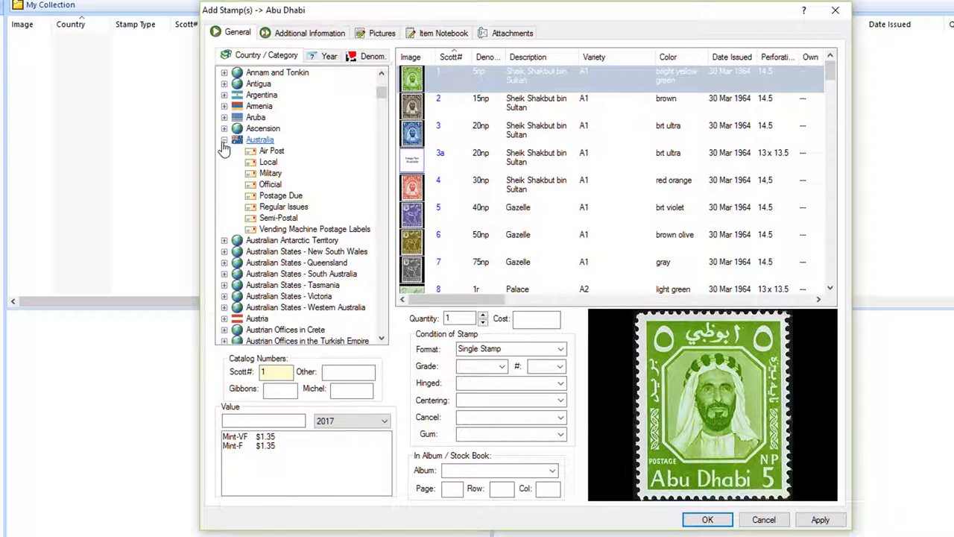
click(264, 140)
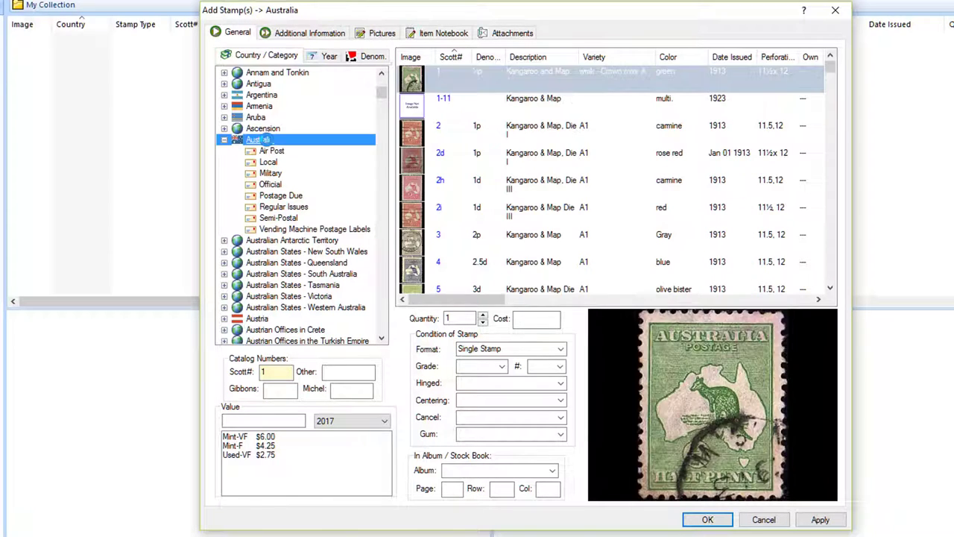
drag(829, 71, 854, 237)
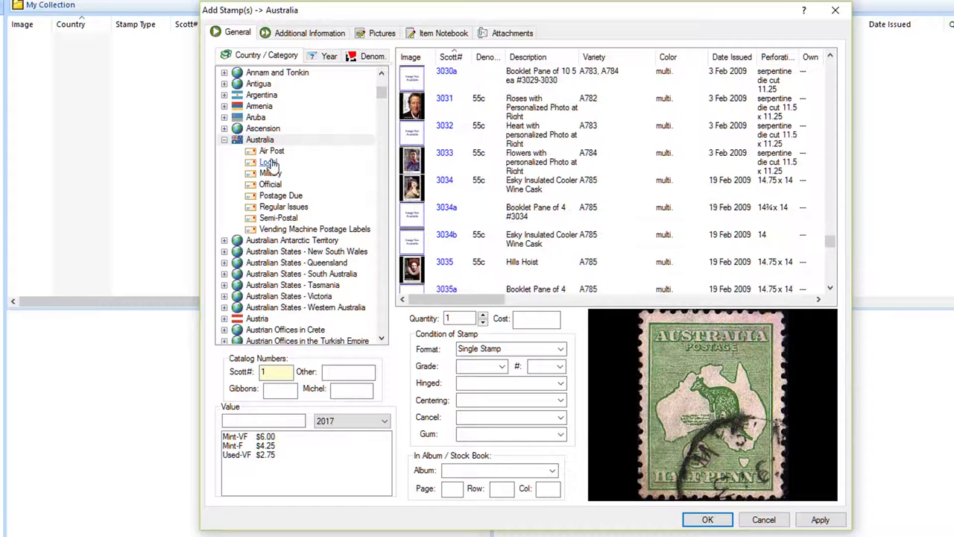
In Australia's Regular Issues, pick the 1L Kangaroo & Map stamp, Scott# 14, and assign it the Mint-F catalog value.
click(274, 210)
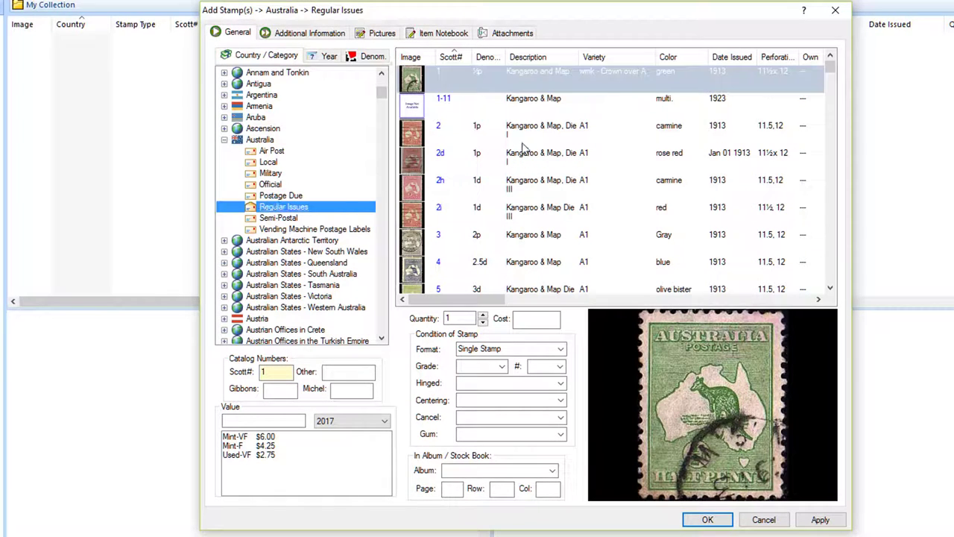
click(831, 252)
click(831, 252)
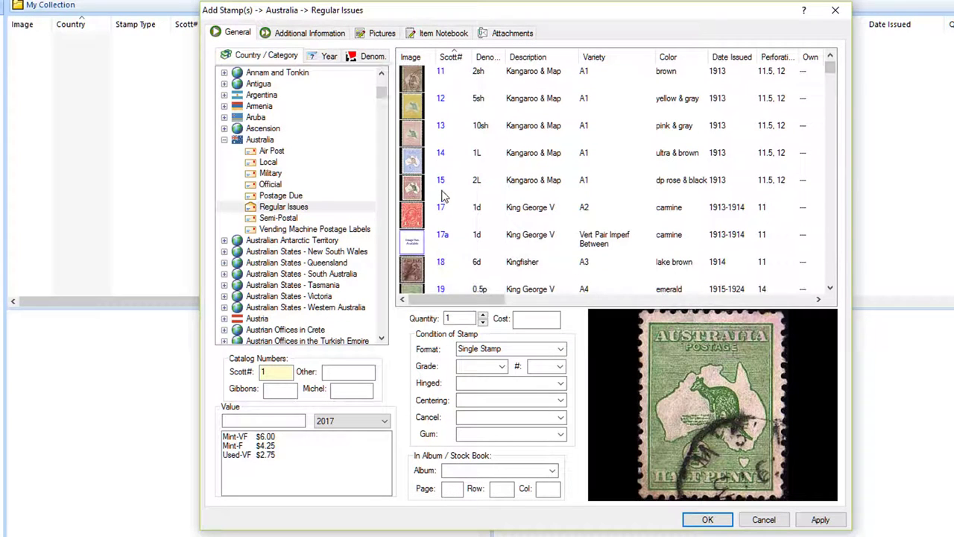
click(449, 170)
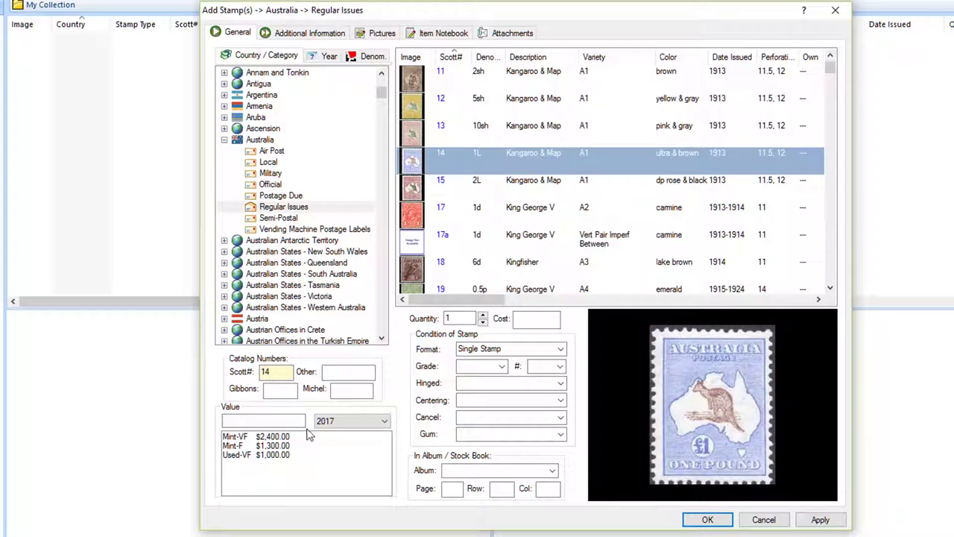
click(244, 446)
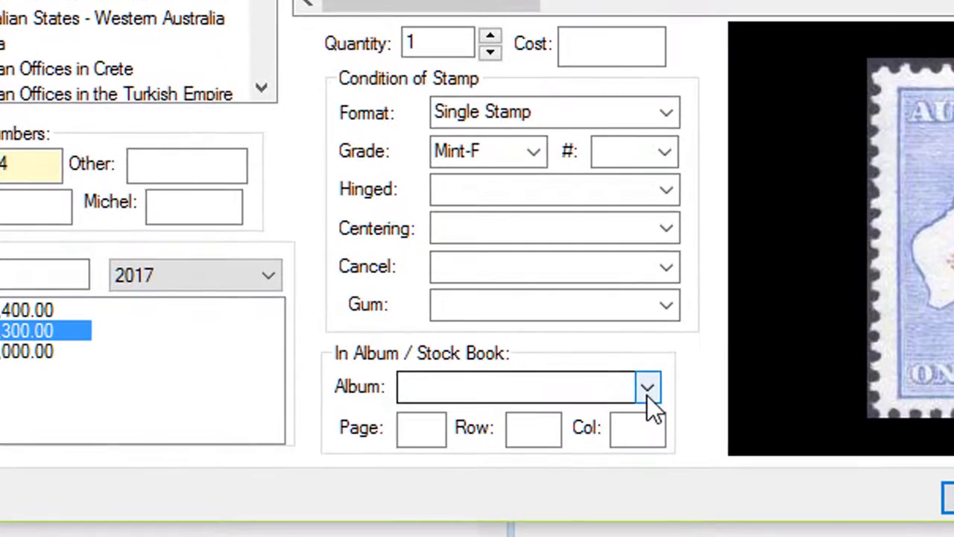
Record the stamp's storage place as album Australian Duplicates, page 12, row 3, column 5.
click(449, 387)
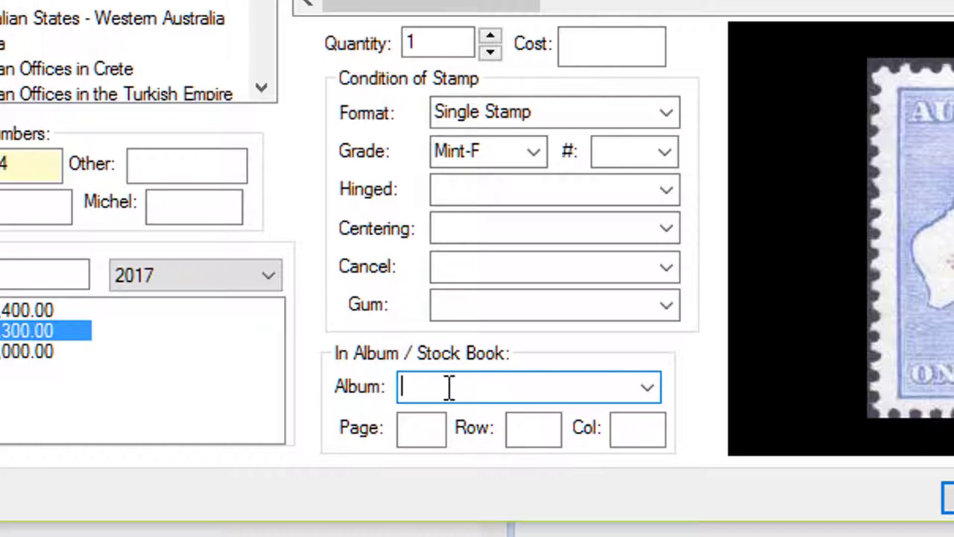
text(Australian Du)
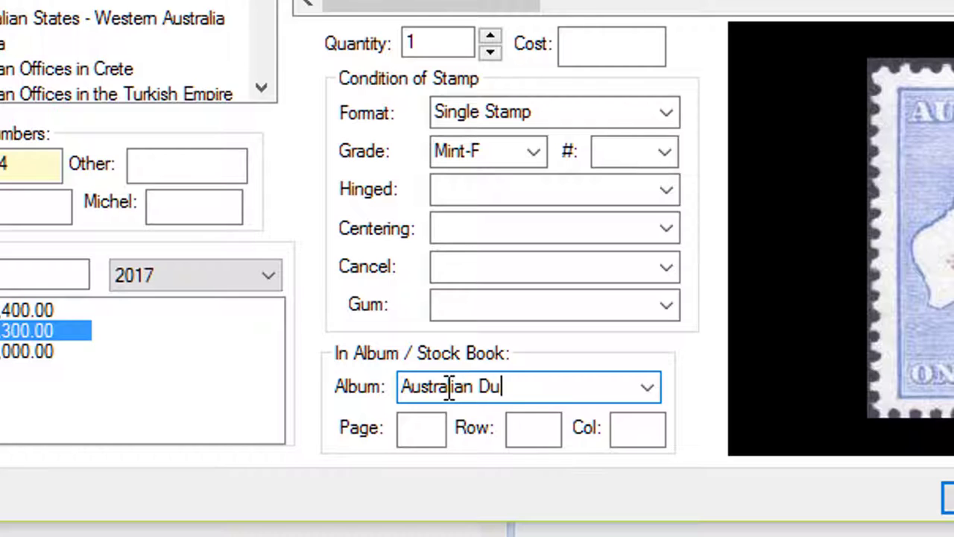
text(plicates)
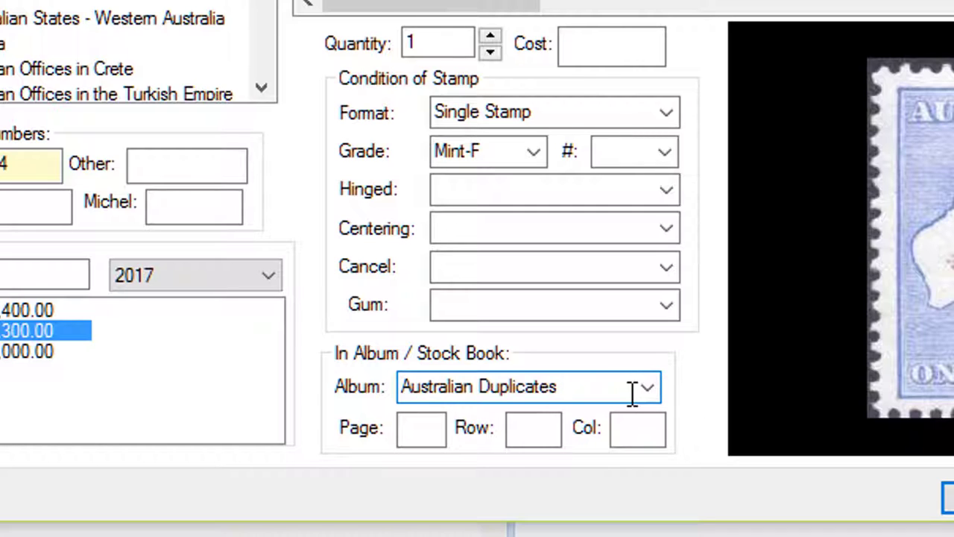
click(425, 428)
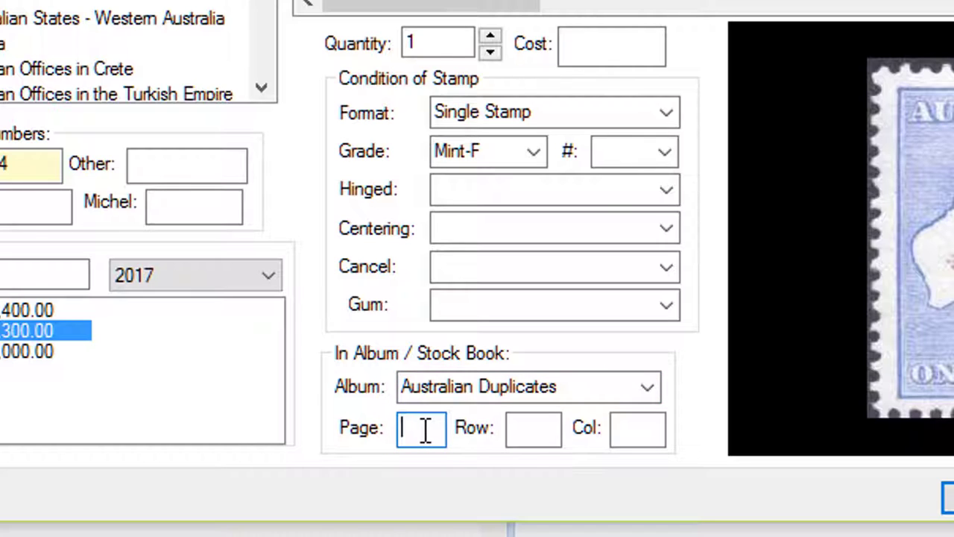
text(12)
key(Tab)
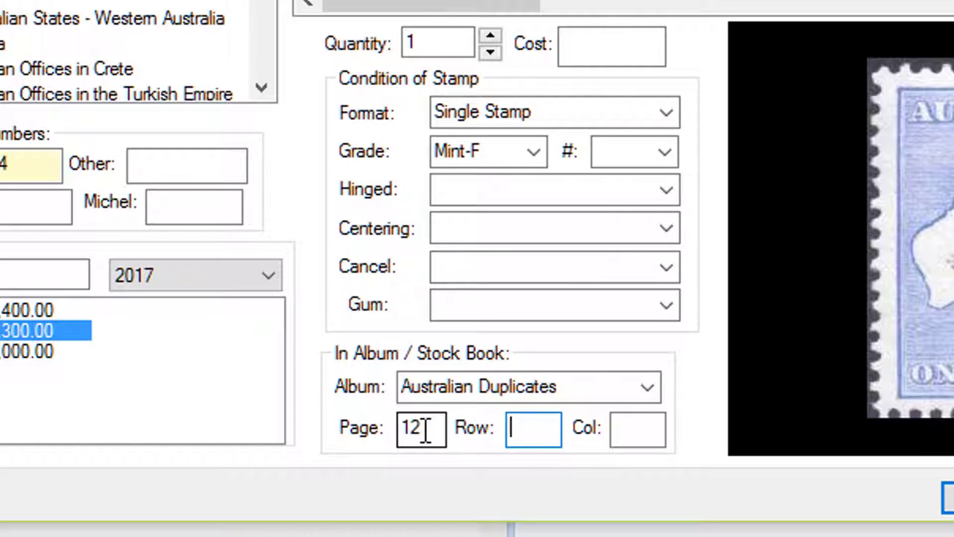
text(3)
key(Tab)
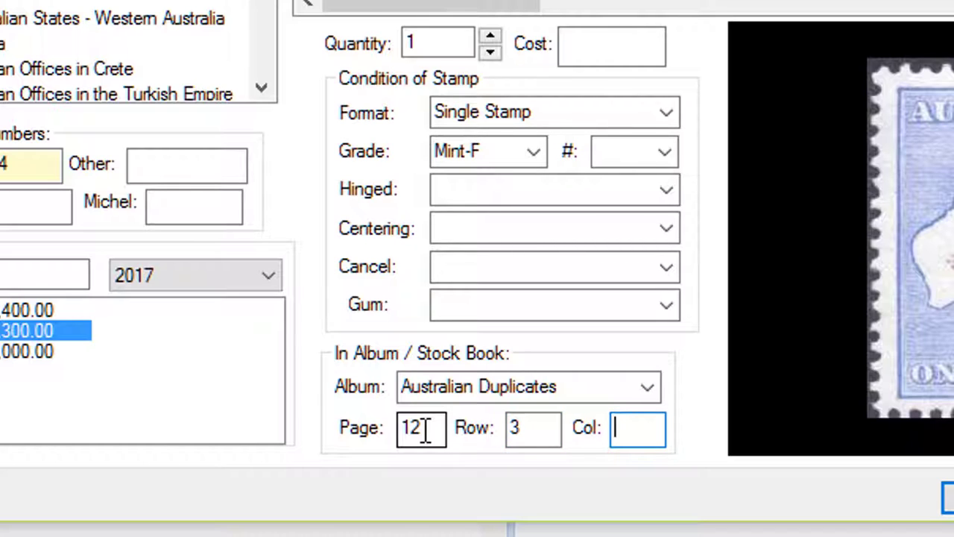
text(5)
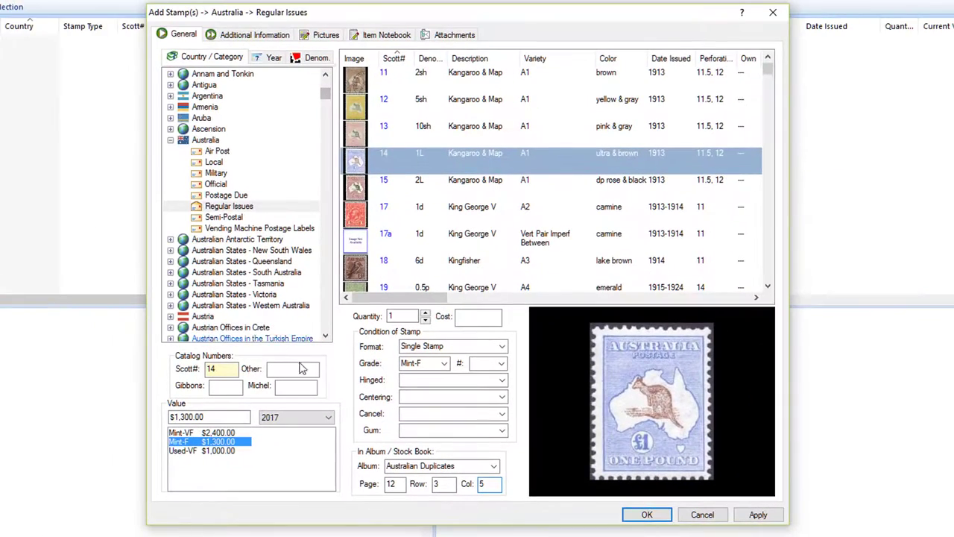
Set the stamp's cost to $999.00 and check the additional information fields before returning to the general details.
click(471, 317)
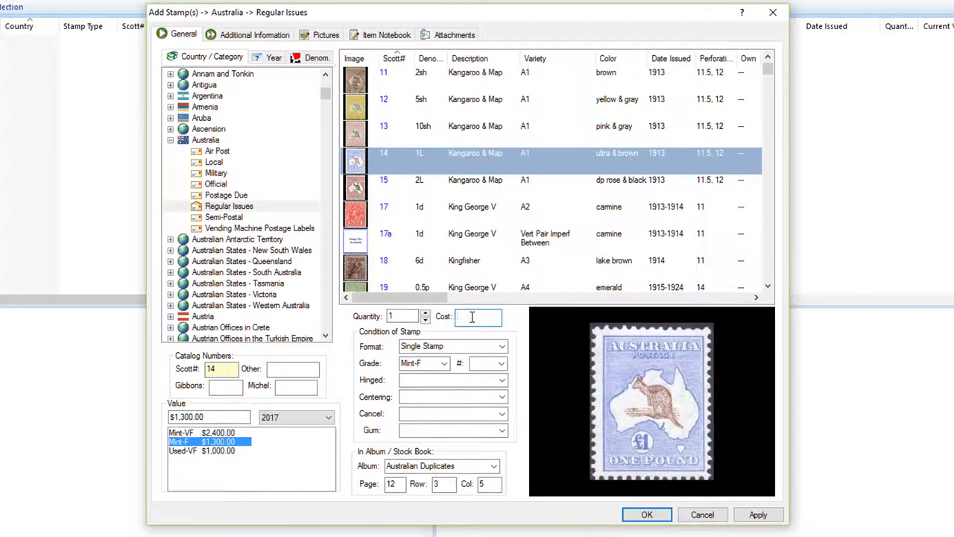
text($995)
text(.00)
click(267, 37)
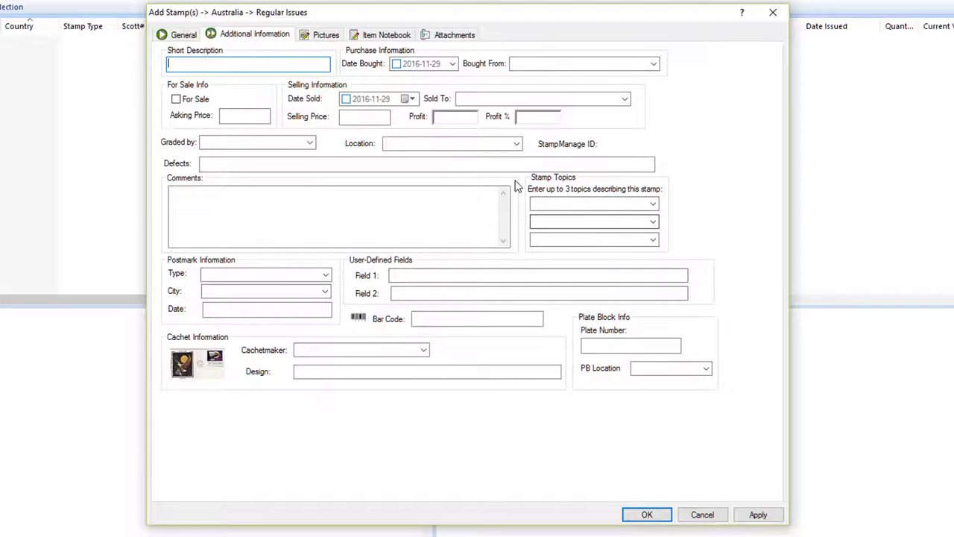
click(183, 35)
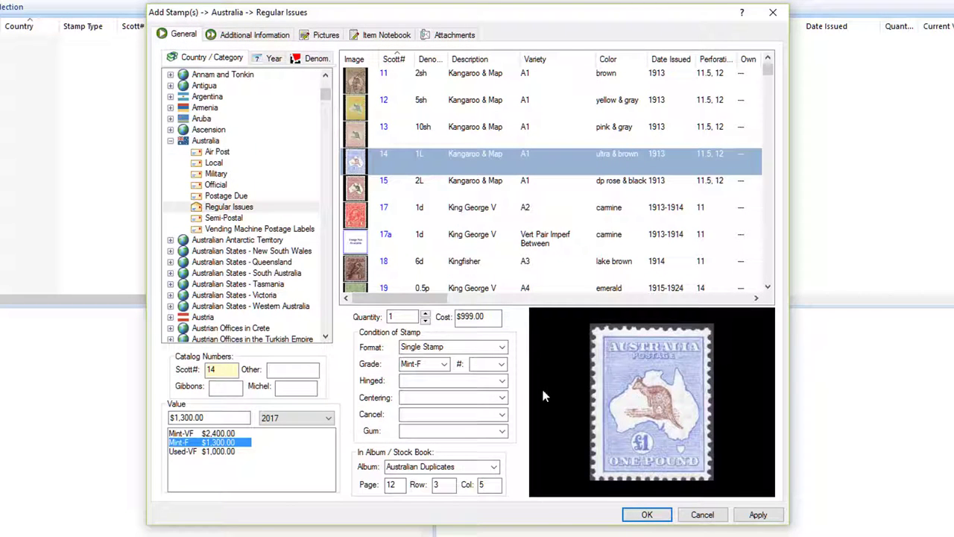
Set the stamp's hinged condition to Hinged and save it to the collection.
click(502, 382)
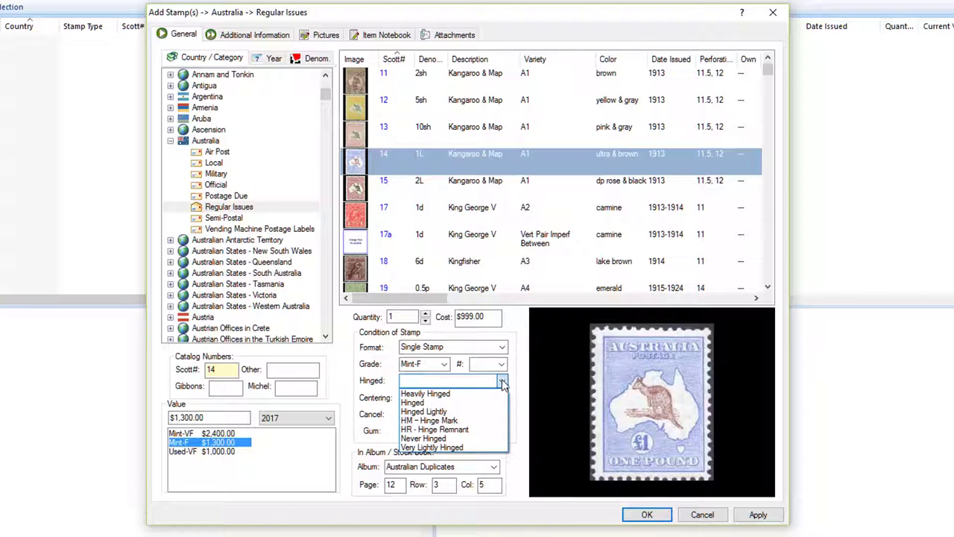
click(472, 402)
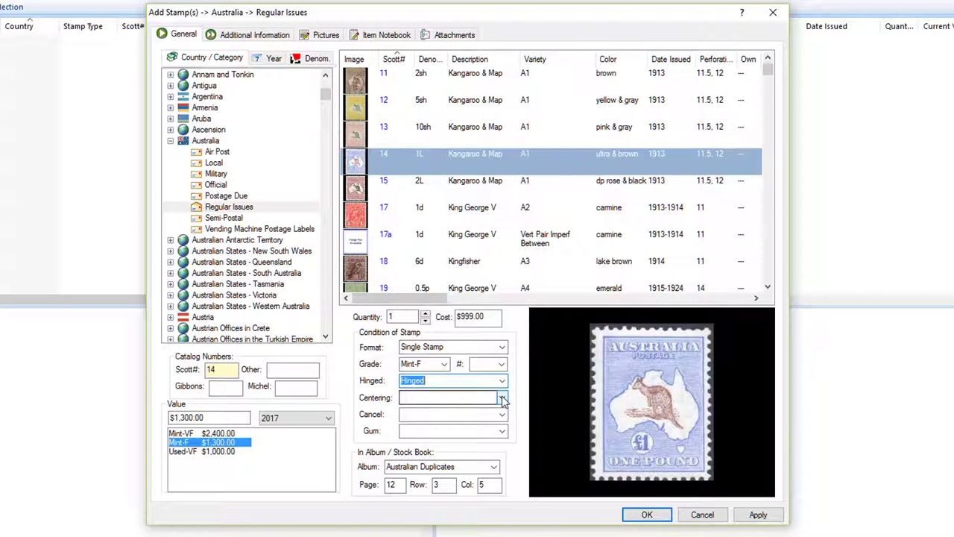
click(648, 514)
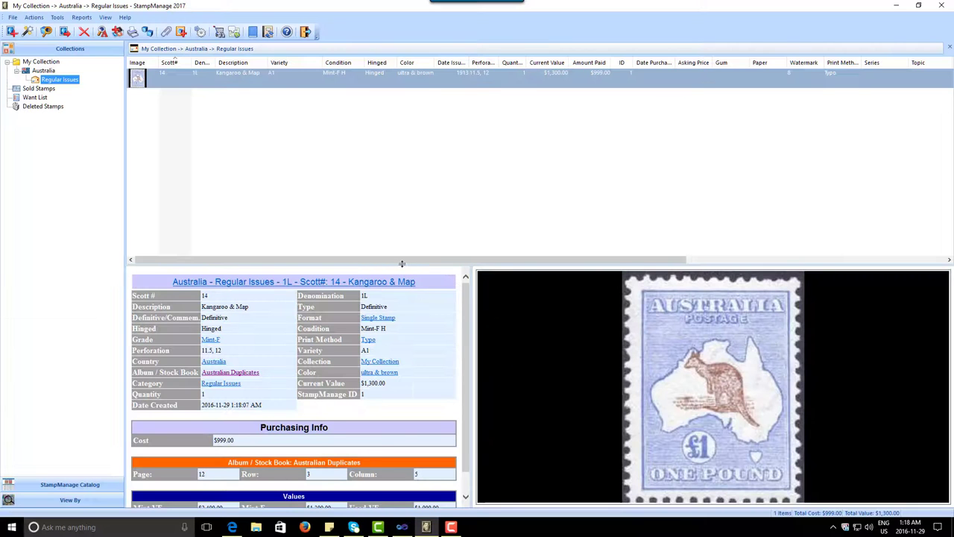
Enlarge the stamp detail and picture area below the list, and return to the collections view of Australia's Regular Issues.
drag(340, 309, 334, 226)
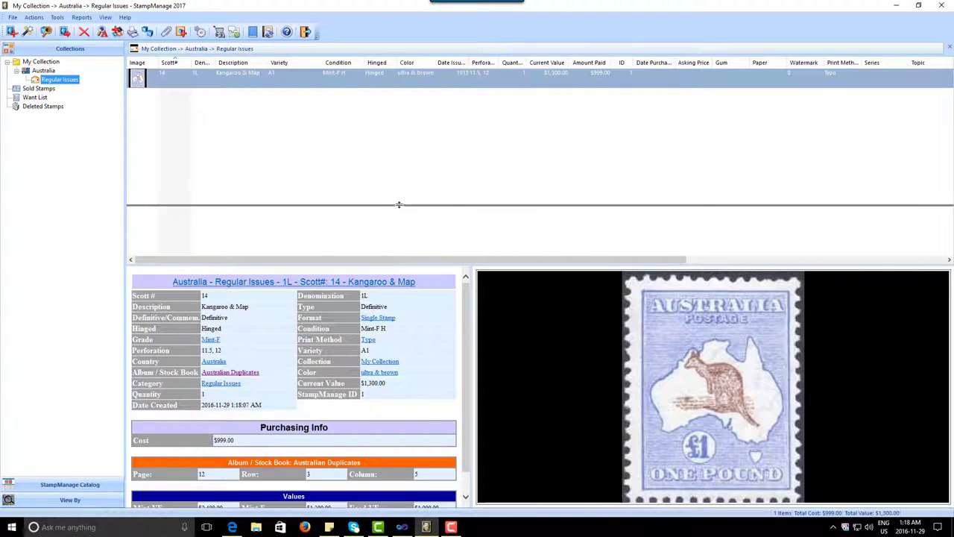
drag(399, 205, 399, 202)
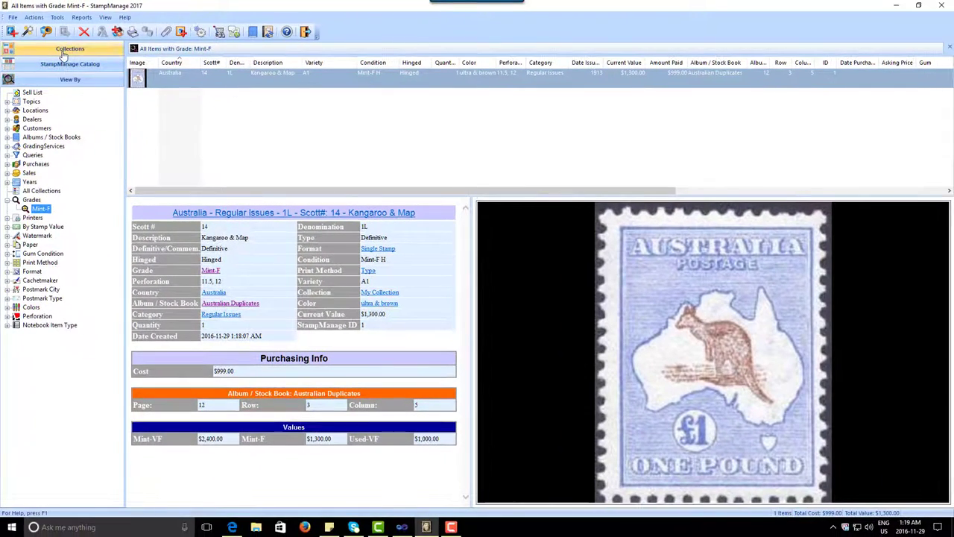
click(91, 7)
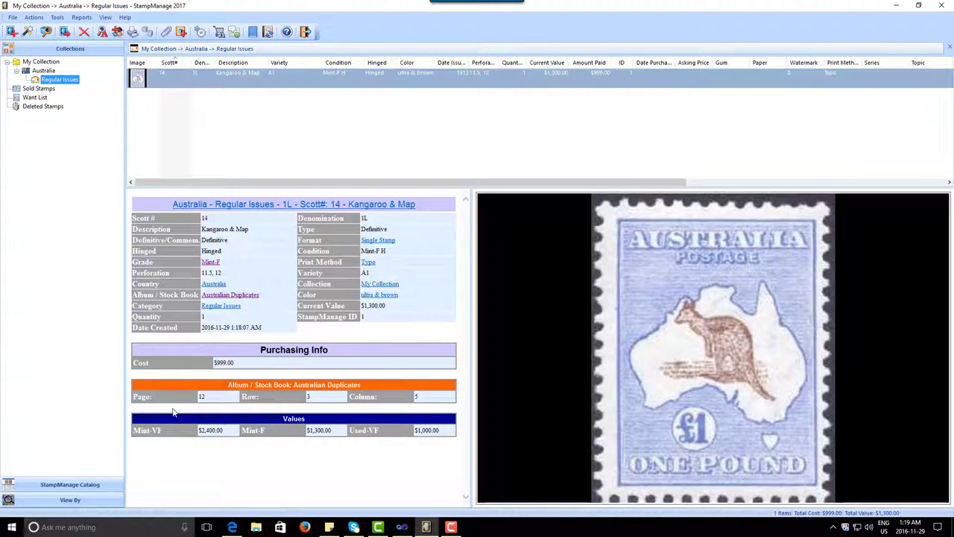
Review the properties of the saved Kangaroo & Map stamp and close them.
double_click(261, 82)
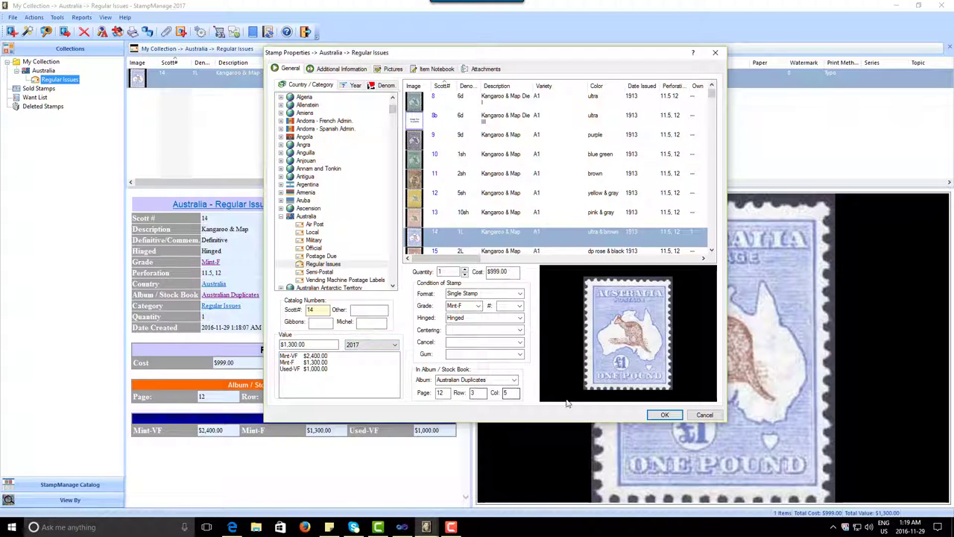
click(664, 415)
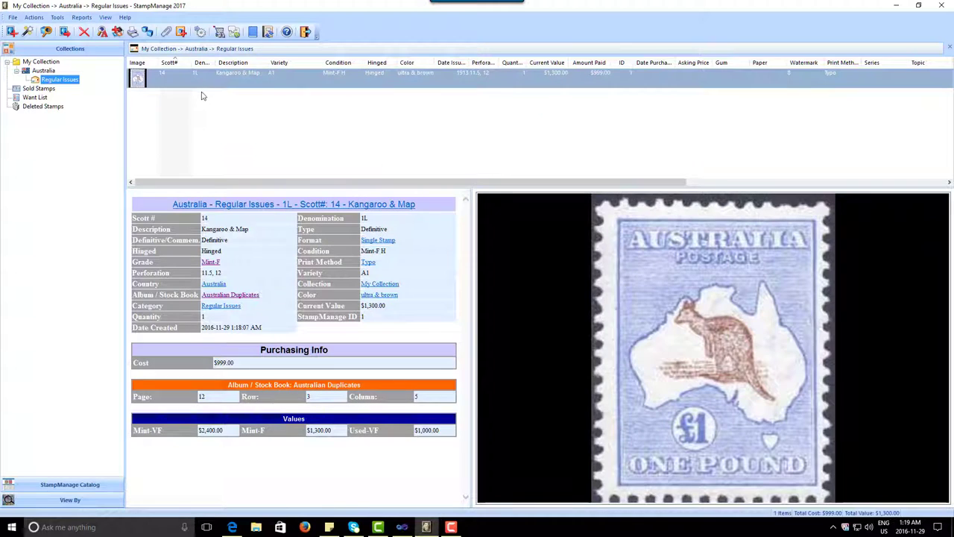
right_click(282, 80)
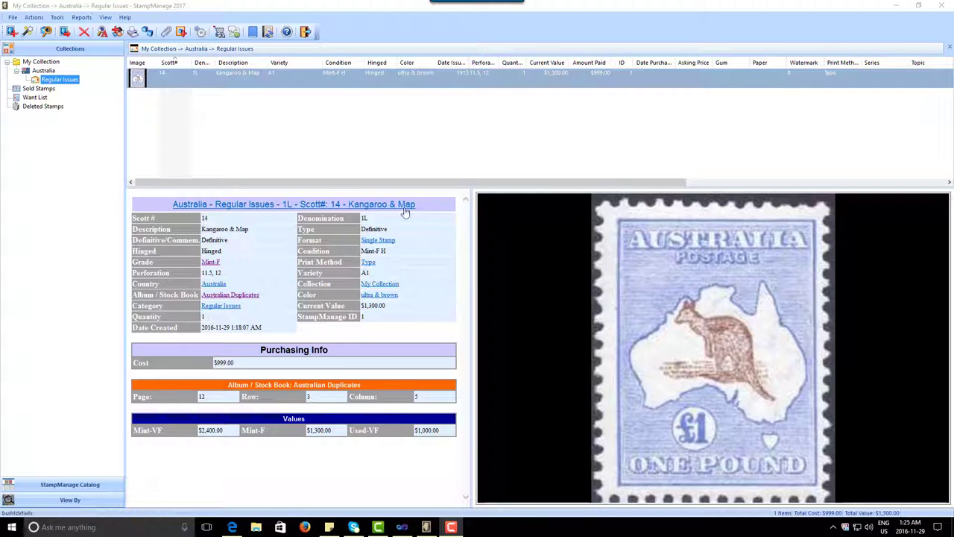
Start adding another stamp, jump to the countries beginning with U, and expand the United States categories.
click(12, 33)
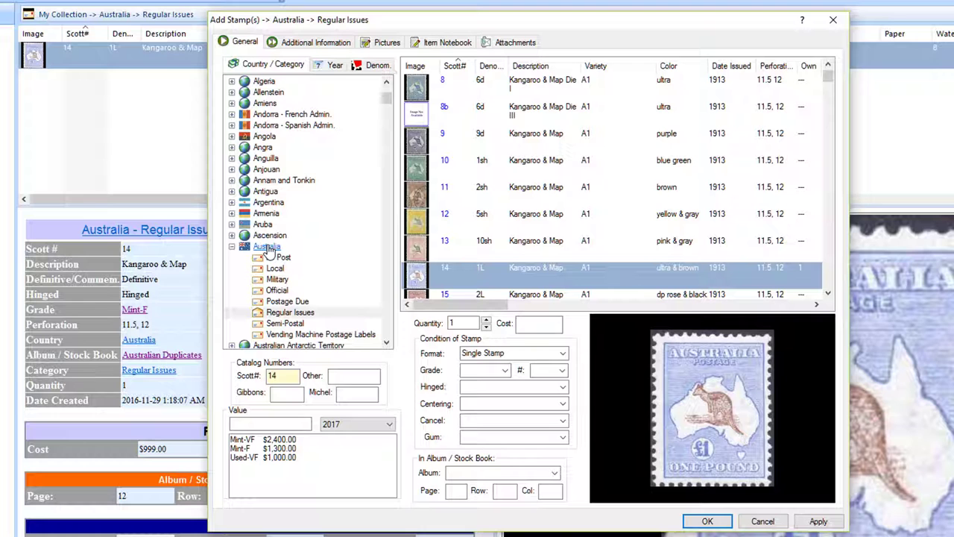
click(267, 247)
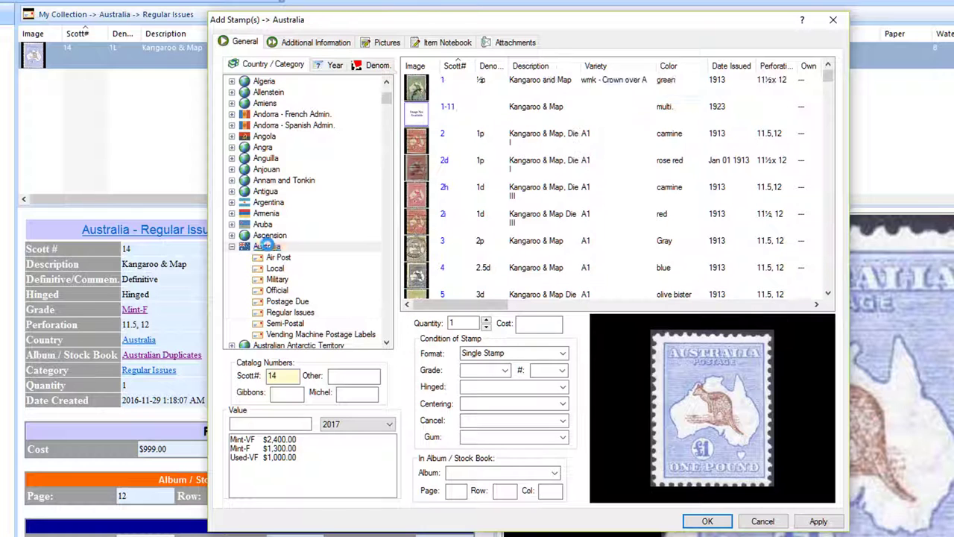
key(u)
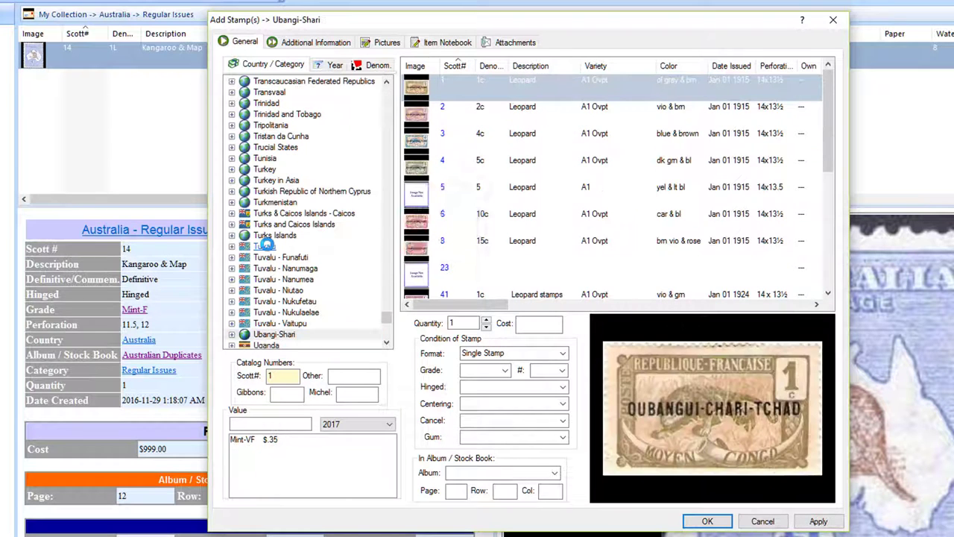
scroll(363, 242, down, 2)
scroll(363, 242, down, 1)
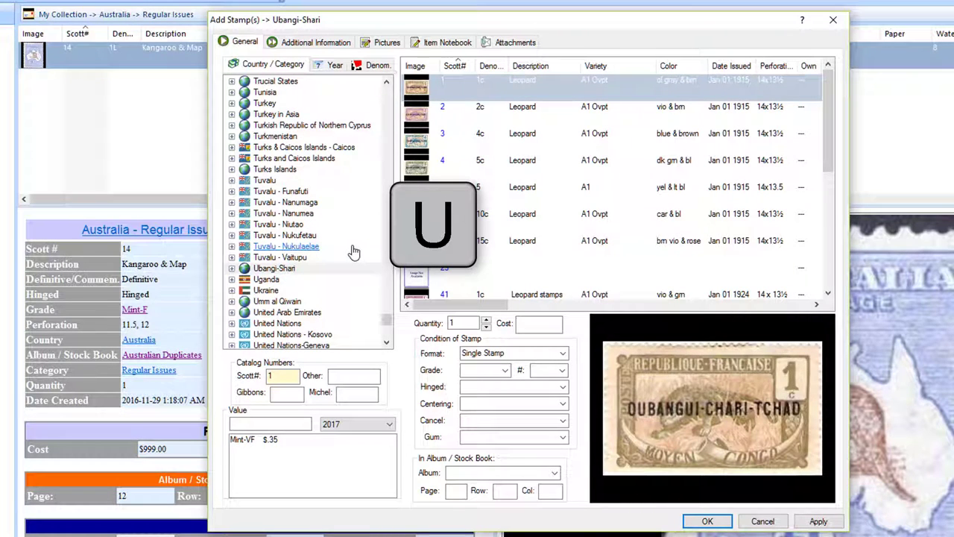
scroll(261, 276, down, 3)
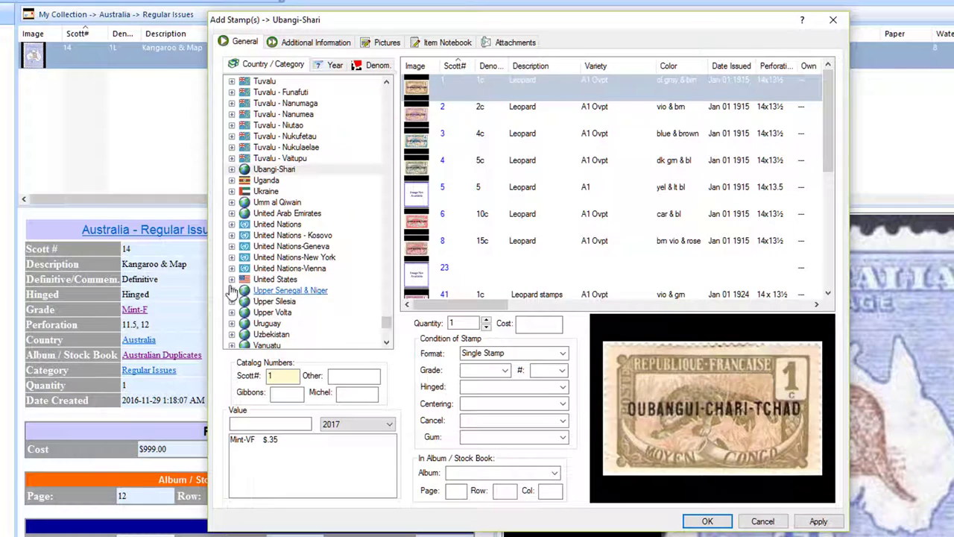
click(231, 279)
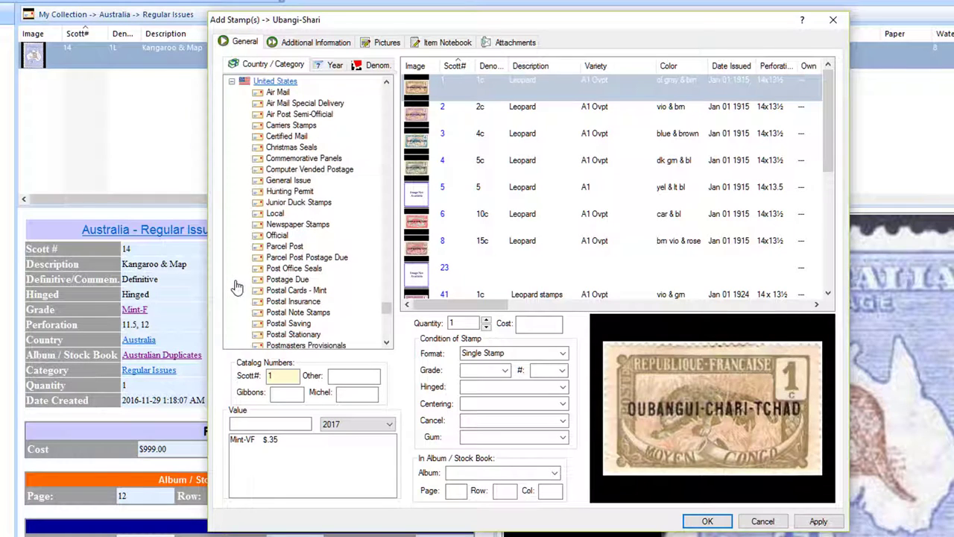
Select stamp Scott# 98, the 15c Abraham Lincoln, in the United States General Issue catalog.
click(294, 183)
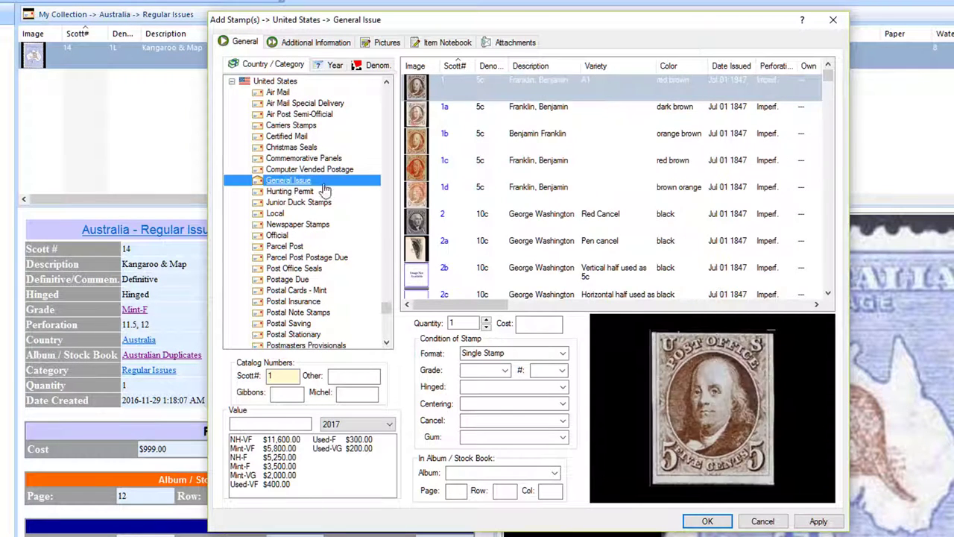
click(460, 145)
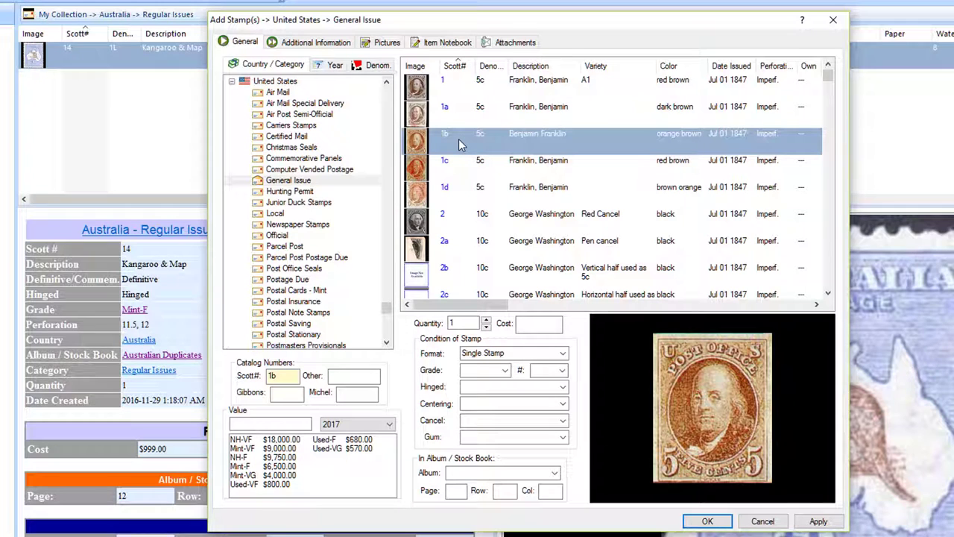
text(98)
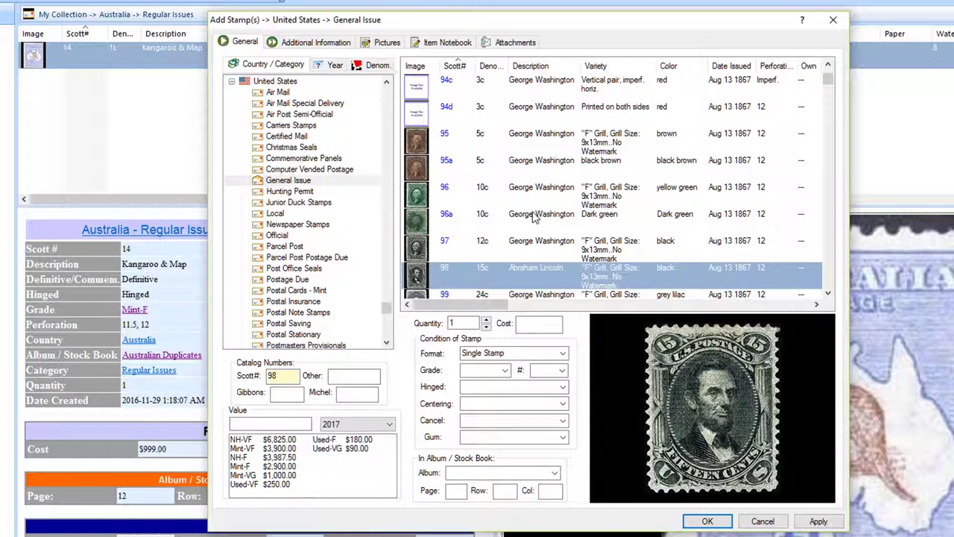
Record the Lincoln stamp as Mint-VF with a cost of $2,100 and add it to the collection.
click(257, 450)
click(548, 326)
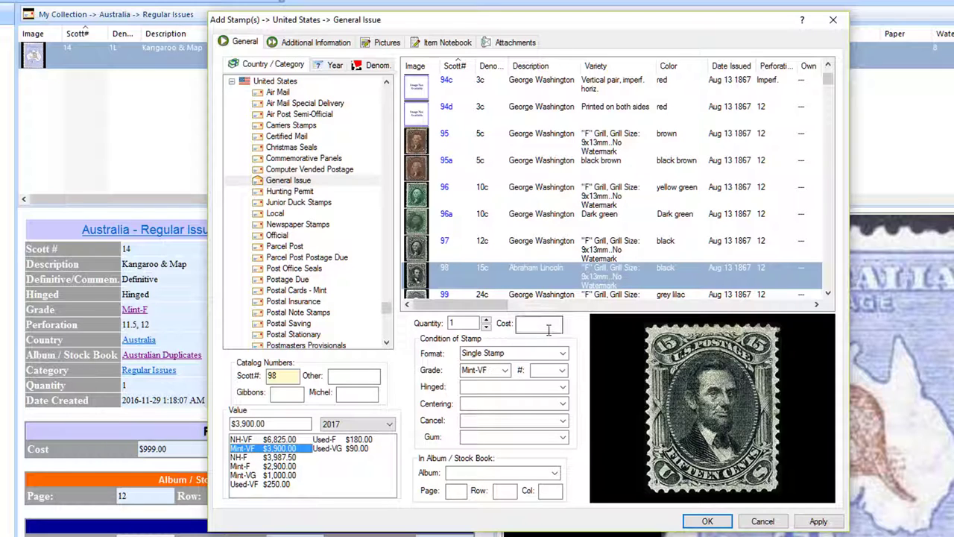
text($2,100)
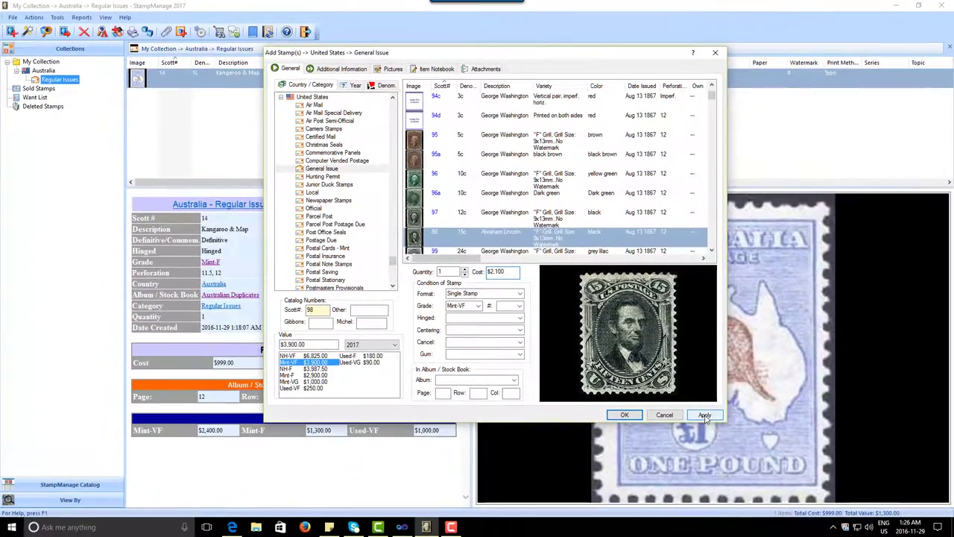
click(705, 415)
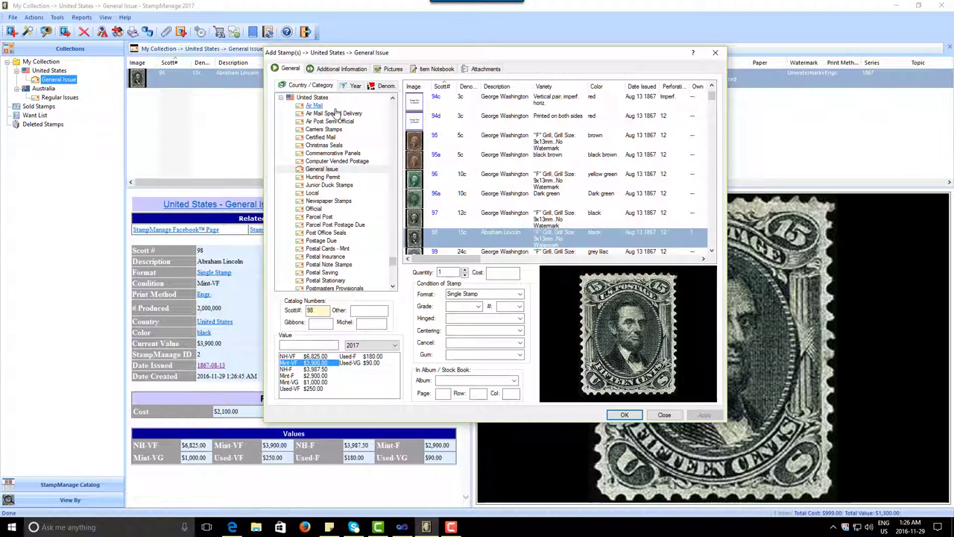
Pick the 10c George Washington stamp, Scott# 96, and set its grade to Used-F and its hinged condition to Heavily Hinged.
click(457, 173)
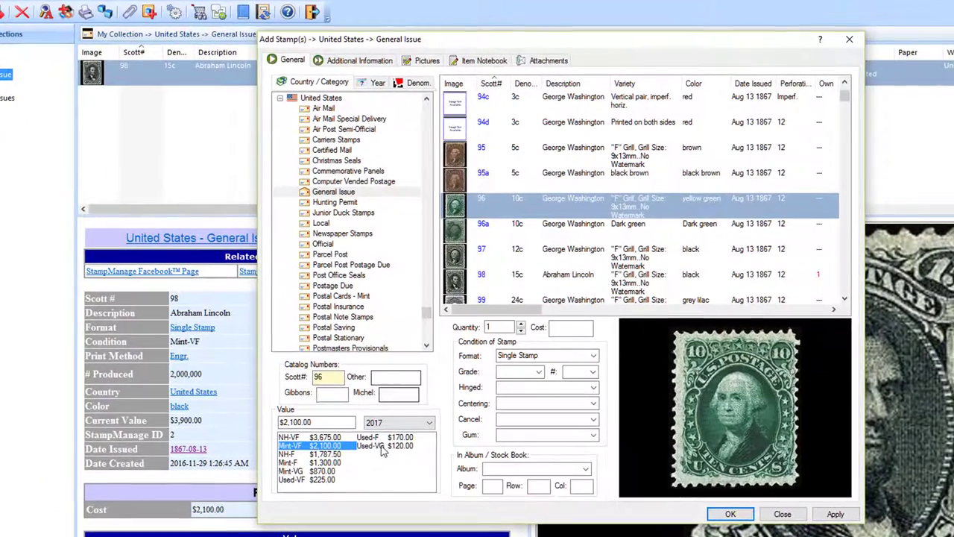
click(383, 392)
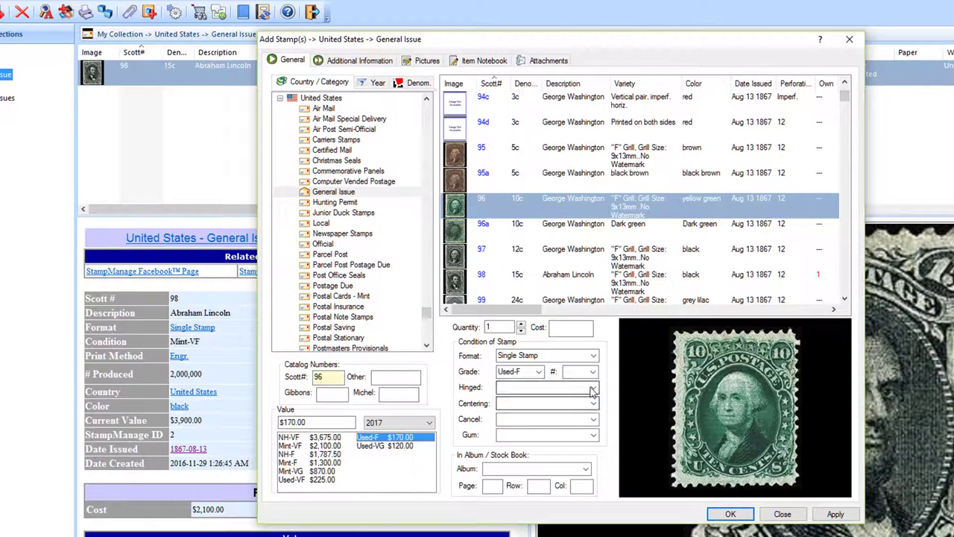
click(548, 387)
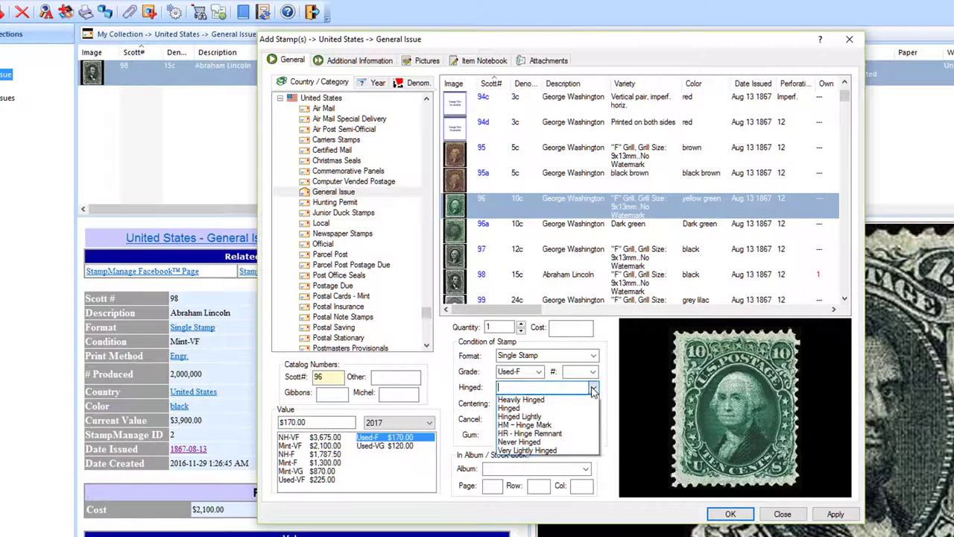
click(539, 401)
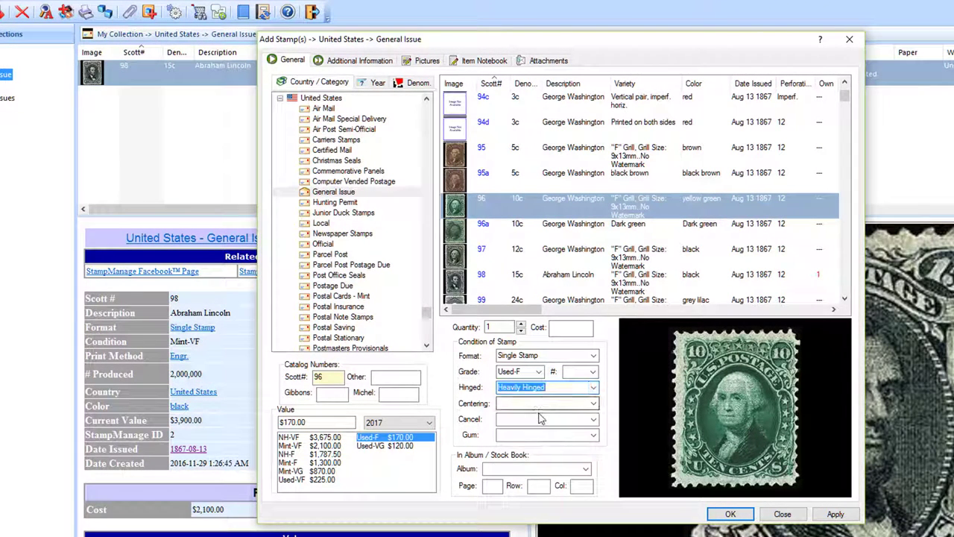
Assign the 10c Washington stamp to album "scott usa album", page 45, and add it to the collection.
click(586, 469)
click(605, 467)
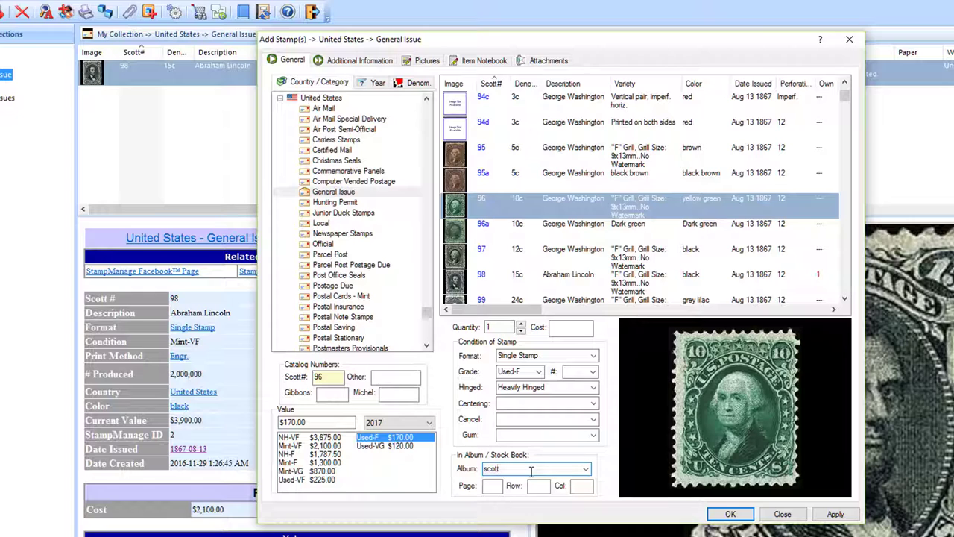
text(sa album)
click(493, 485)
text(45)
click(834, 514)
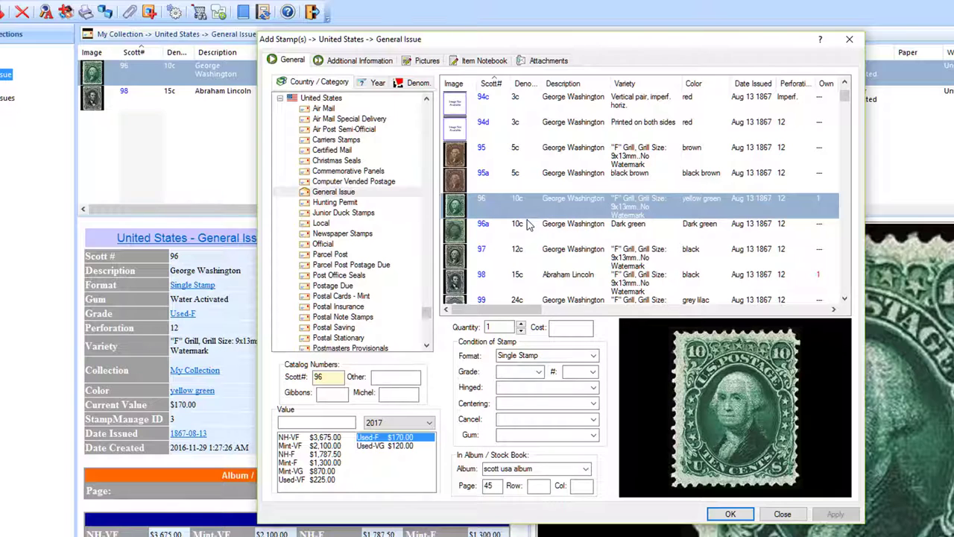
Select the range of stamps Scott# 100 through 103 together and give them the NH-F grade value.
scroll(516, 249, down, 2)
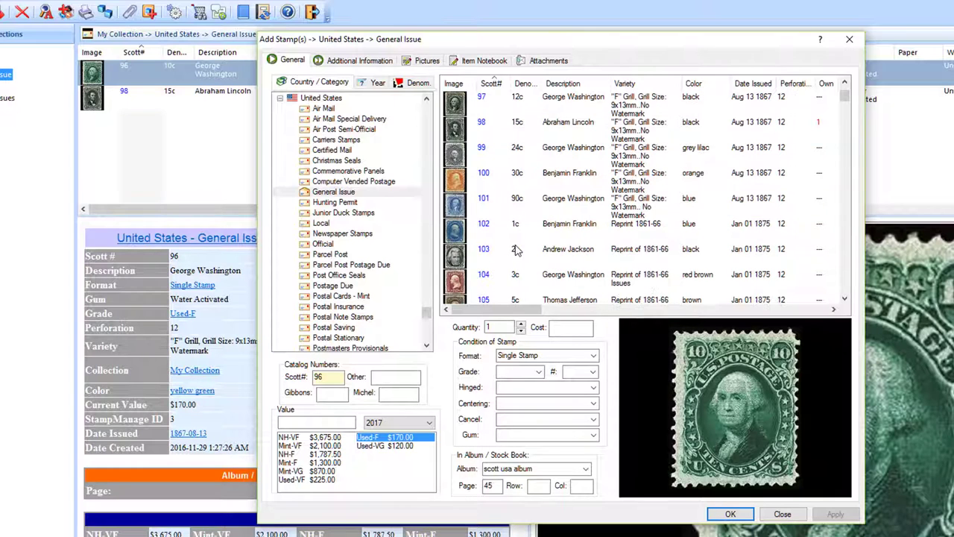
click(503, 179)
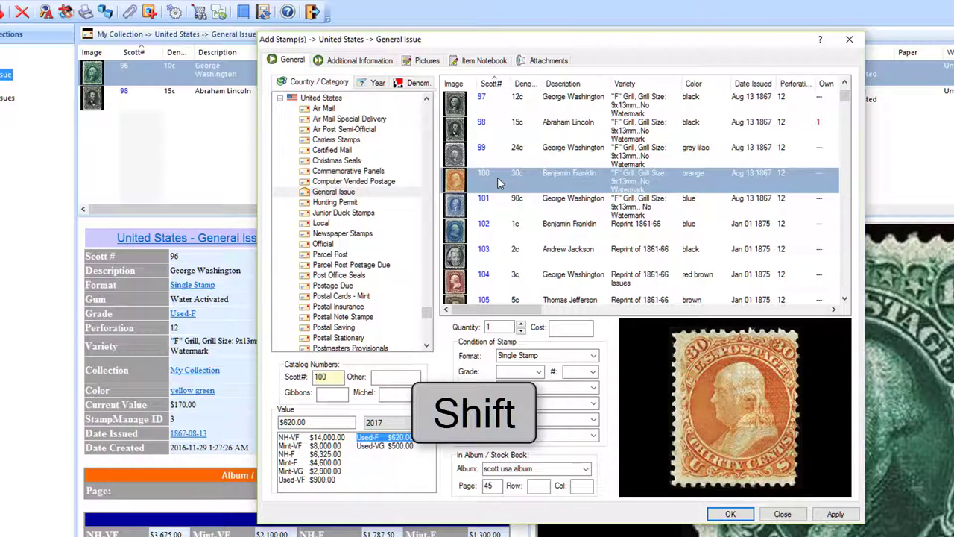
shift+click(527, 261)
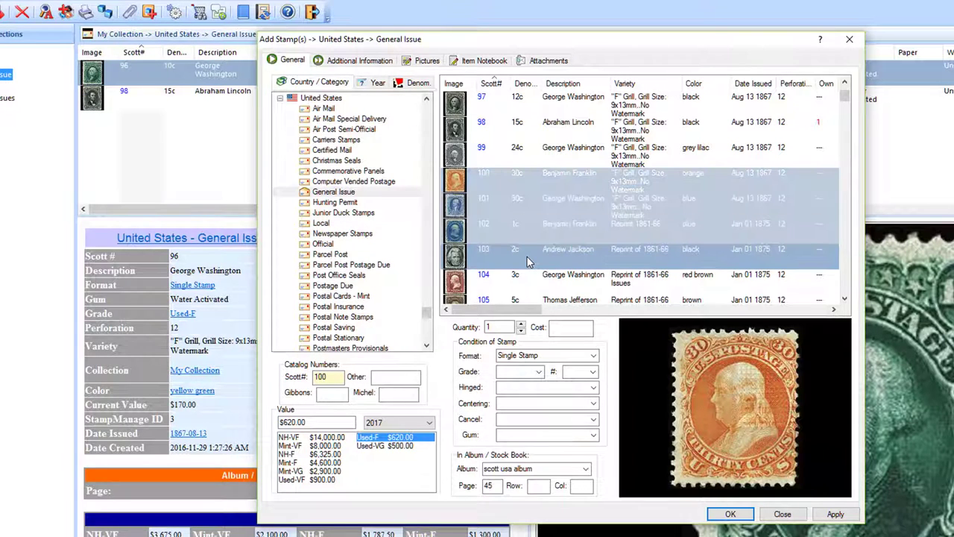
click(302, 455)
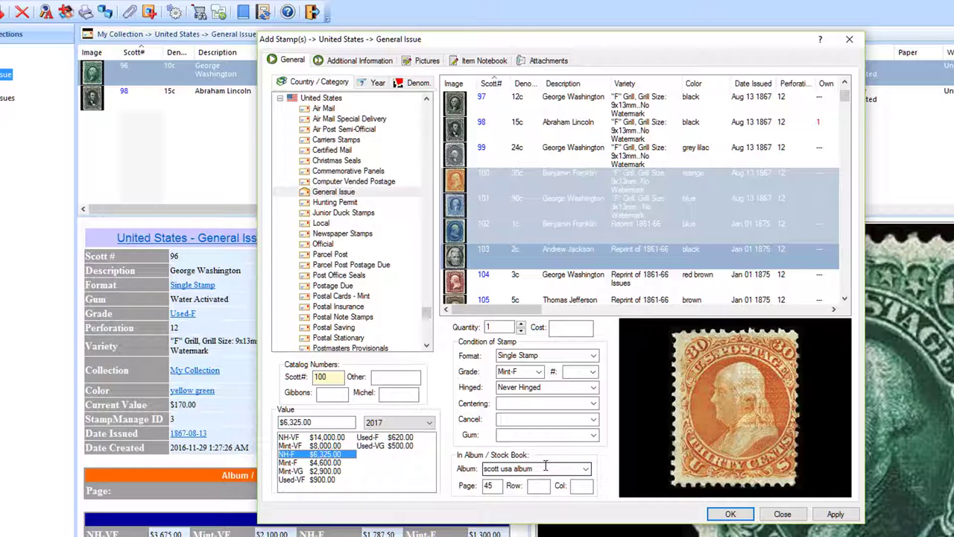
Clear the album name and page number for the selected stamps, then save them to the collection and close the entry form.
drag(543, 467, 418, 475)
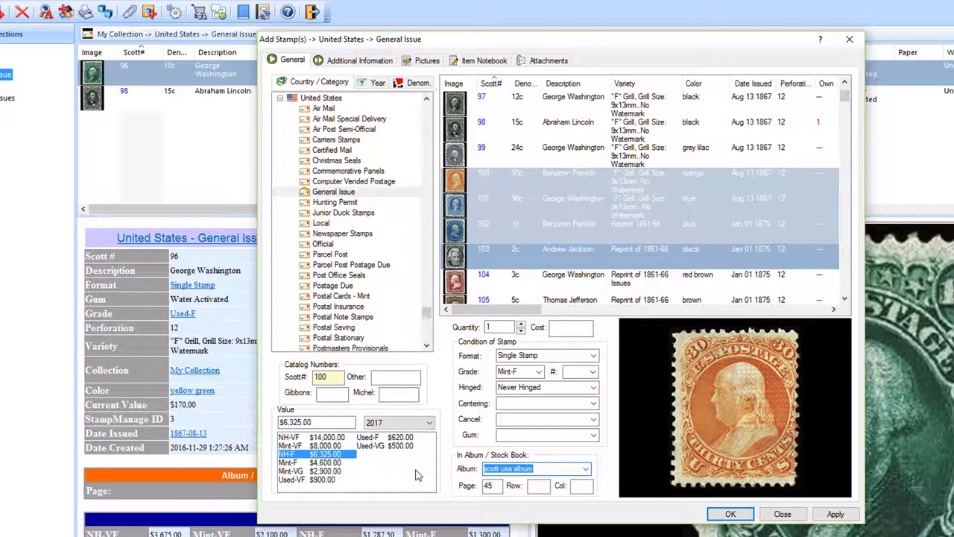
key(Delete)
double_click(489, 486)
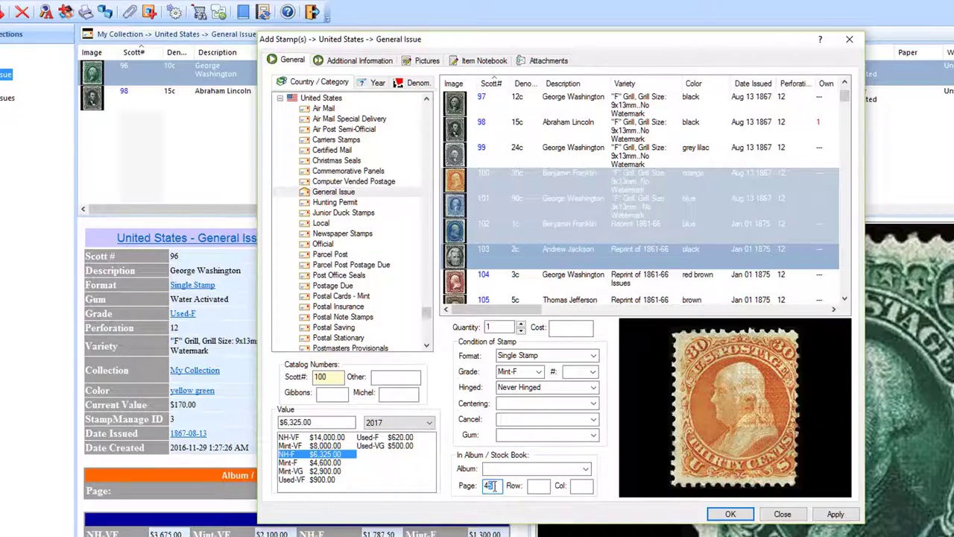
key(Delete)
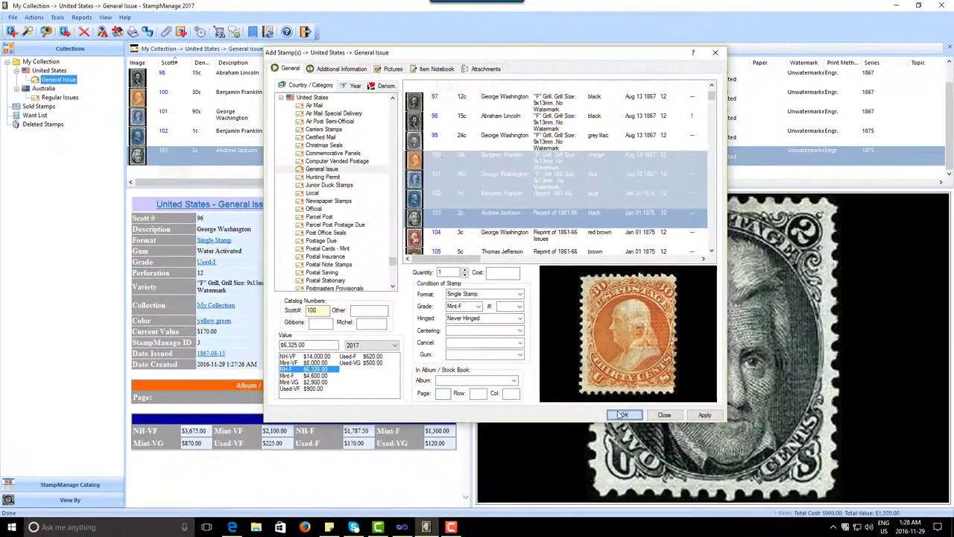
click(635, 425)
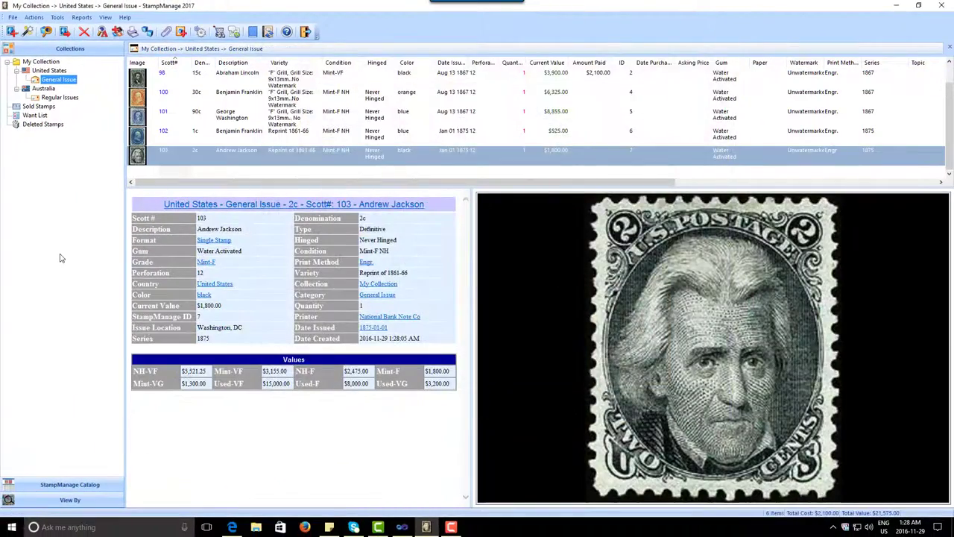
Review the details and pictures of the newly added Scott# 100, 101 and 102 stamps.
click(244, 95)
click(252, 121)
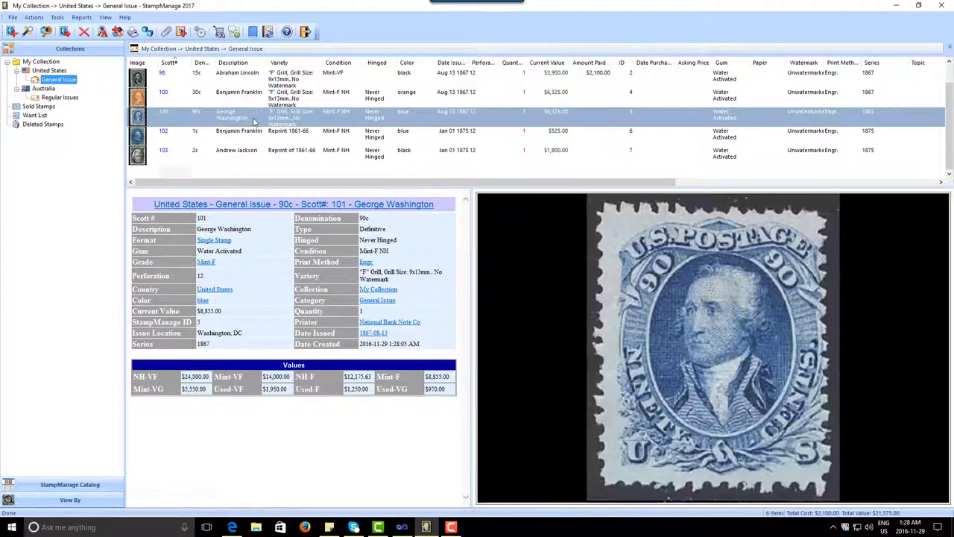
click(269, 142)
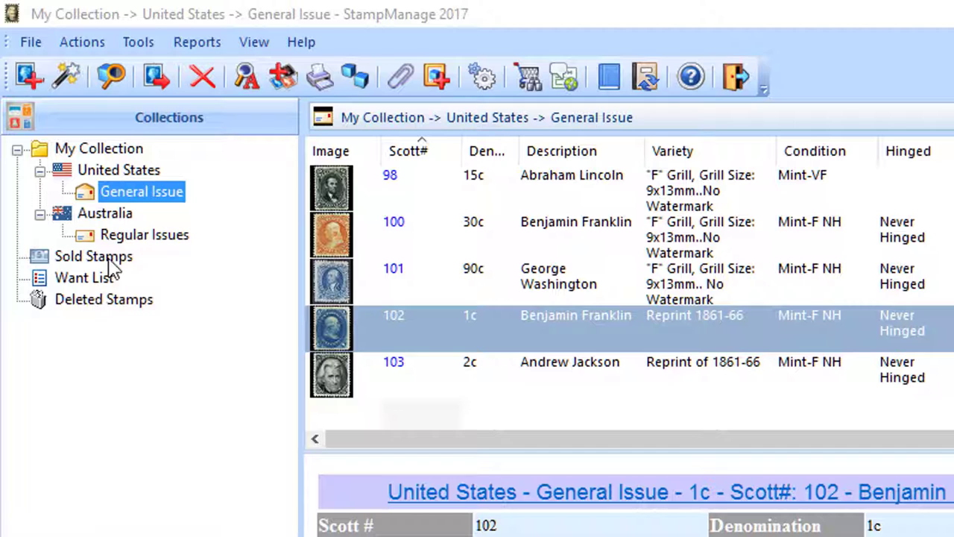
Browse the collection by Australia's Regular Issues, by country, and by the United States General Issue category.
click(118, 237)
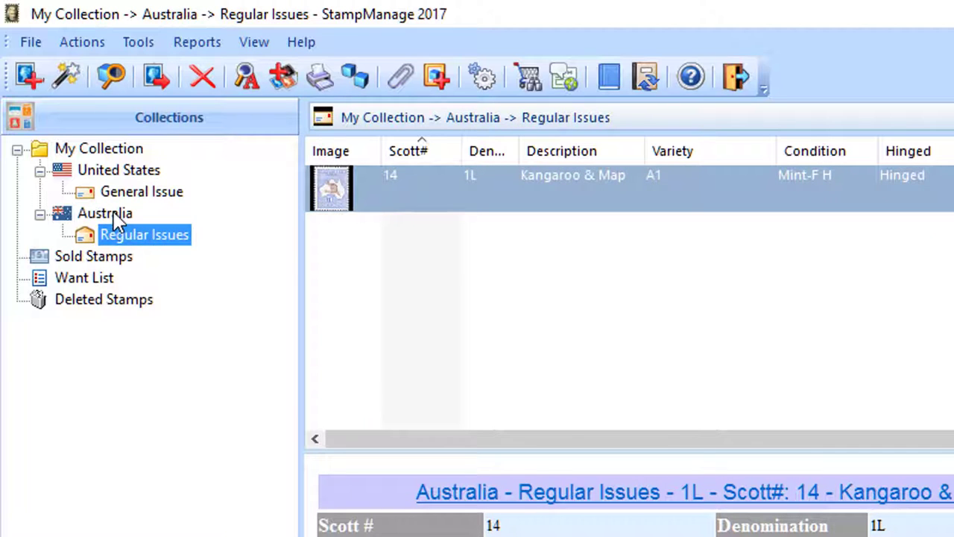
click(117, 216)
click(117, 170)
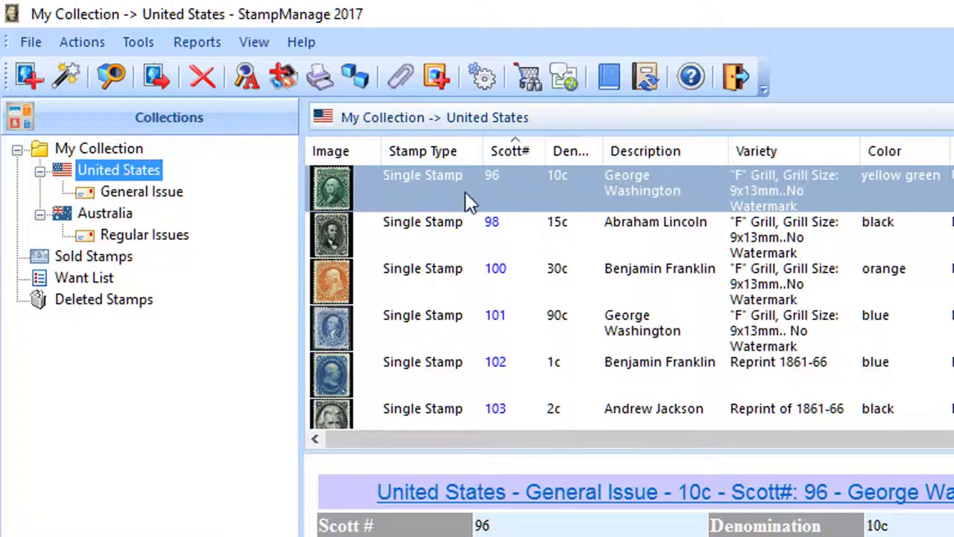
click(143, 191)
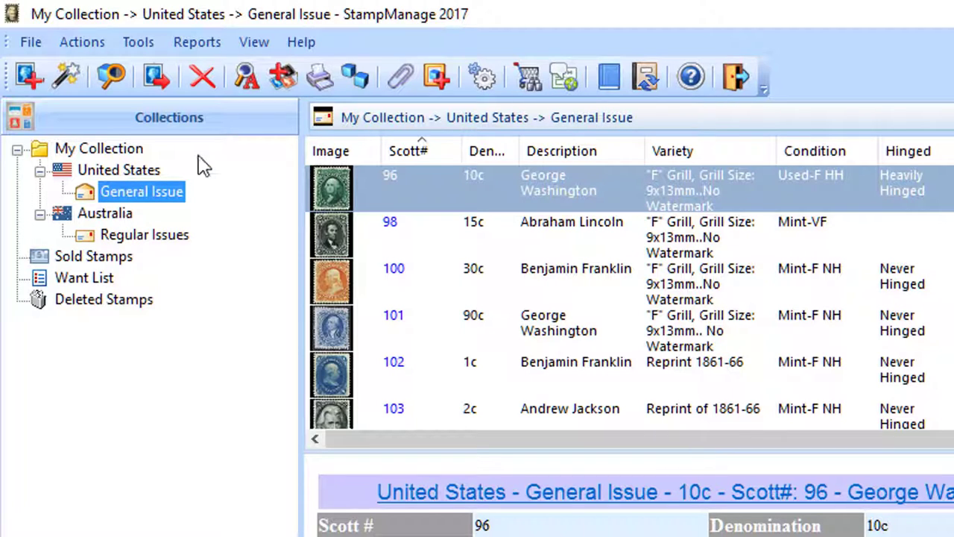
Review the additional information fields of the Scott# 96 stamp and close its properties without changes.
double_click(554, 190)
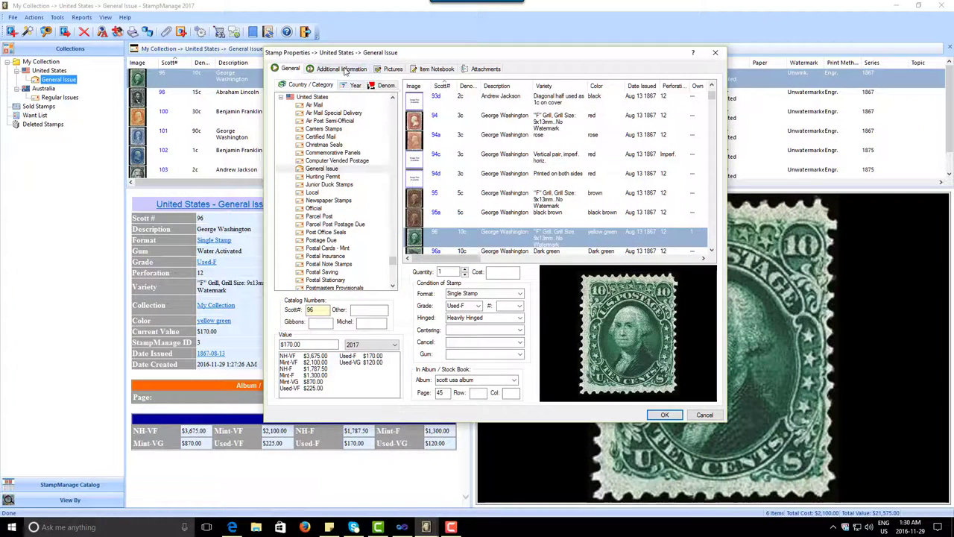
click(342, 69)
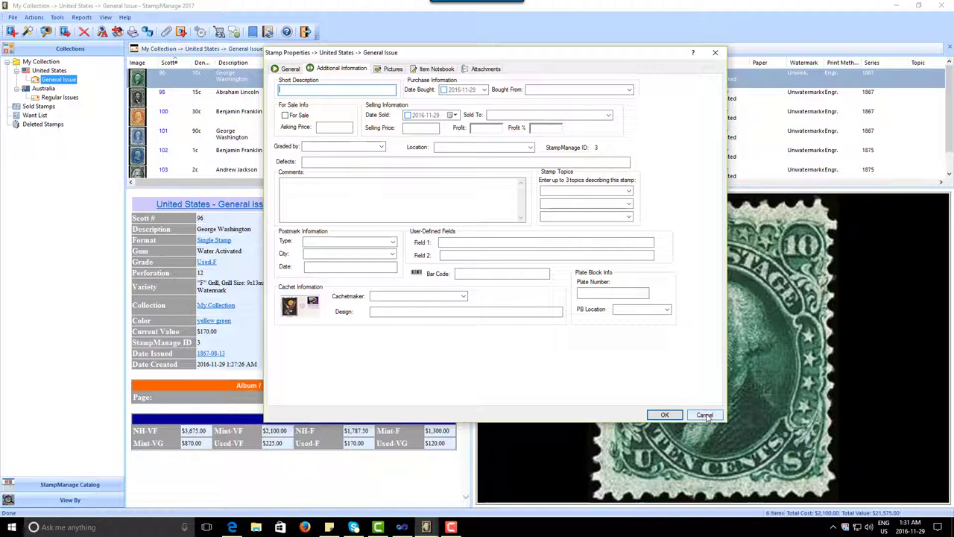
click(704, 415)
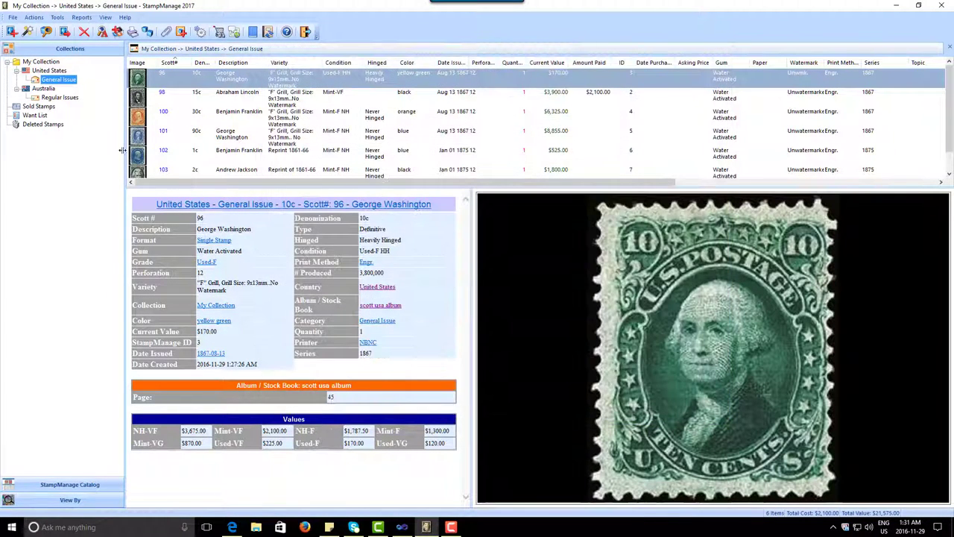
Show the Want List and look through the available reports without running one.
click(36, 117)
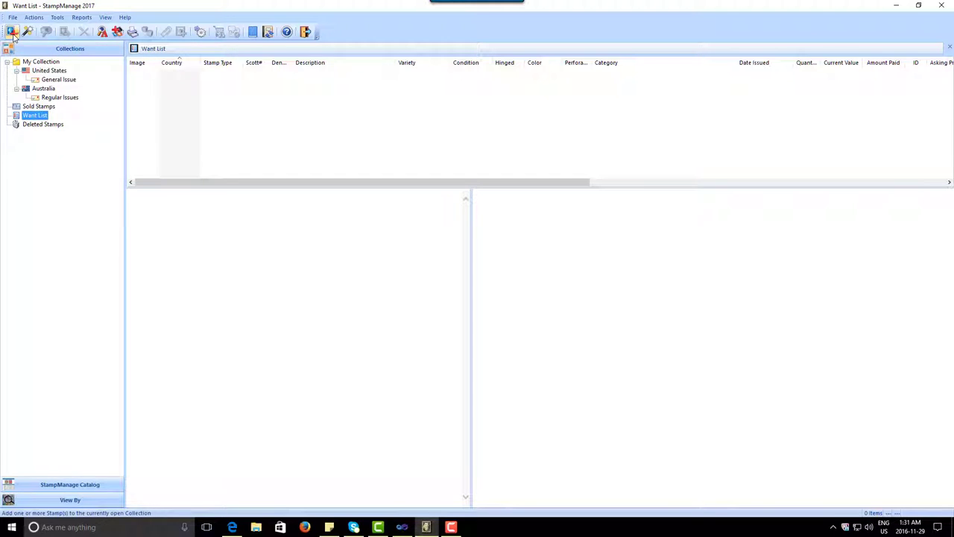
click(81, 17)
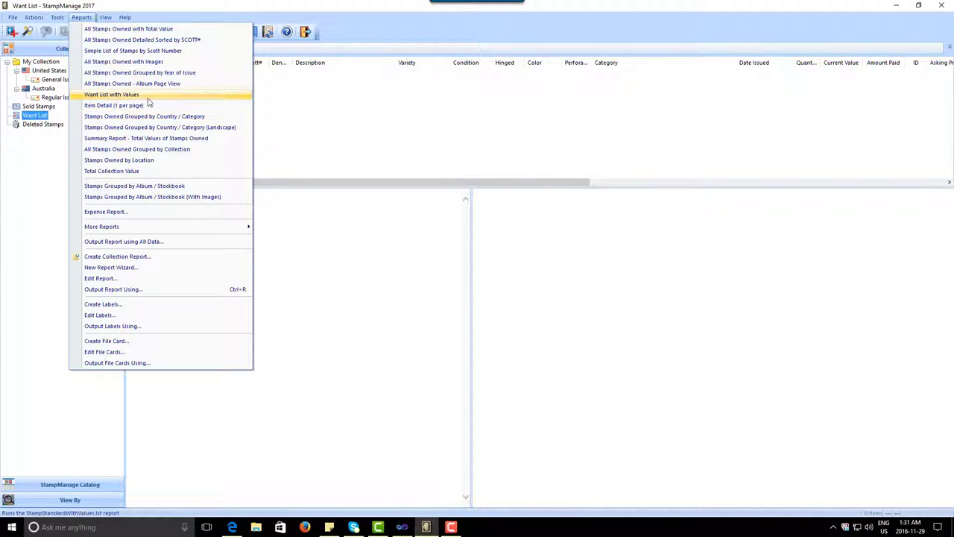
click(156, 4)
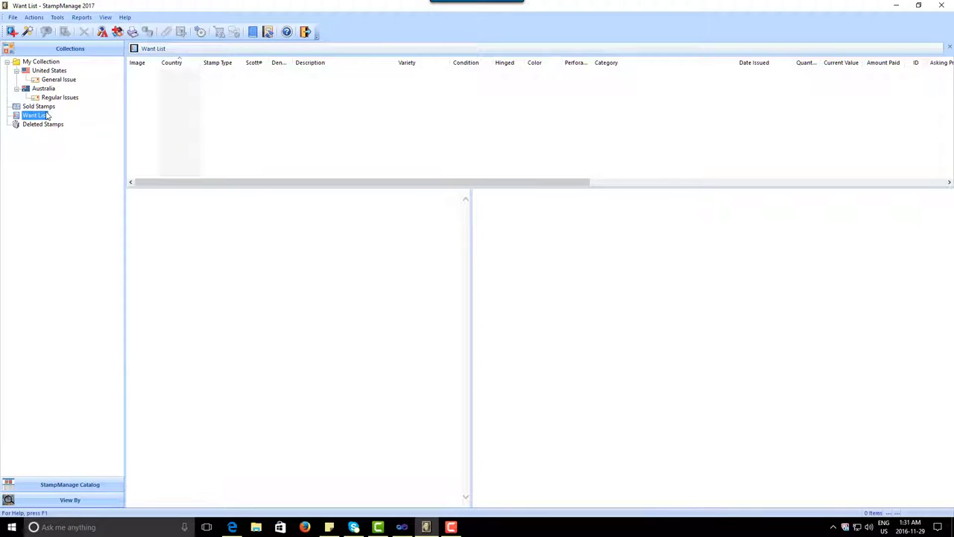
Add the United States General Issue 10c George Washington stamp, Scott# 15, to the Want List.
right_click(41, 120)
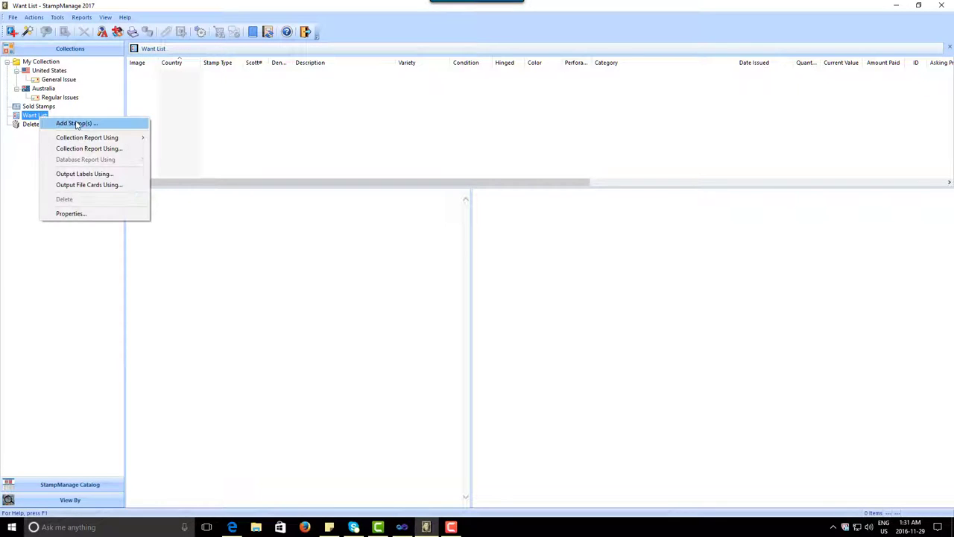
click(72, 121)
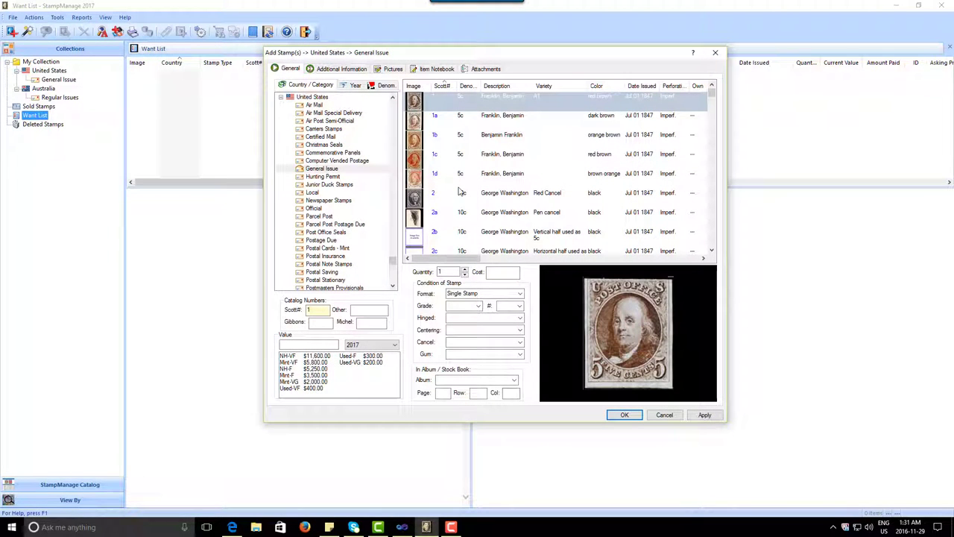
scroll(701, 176, down, 5)
scroll(701, 176, down, 3)
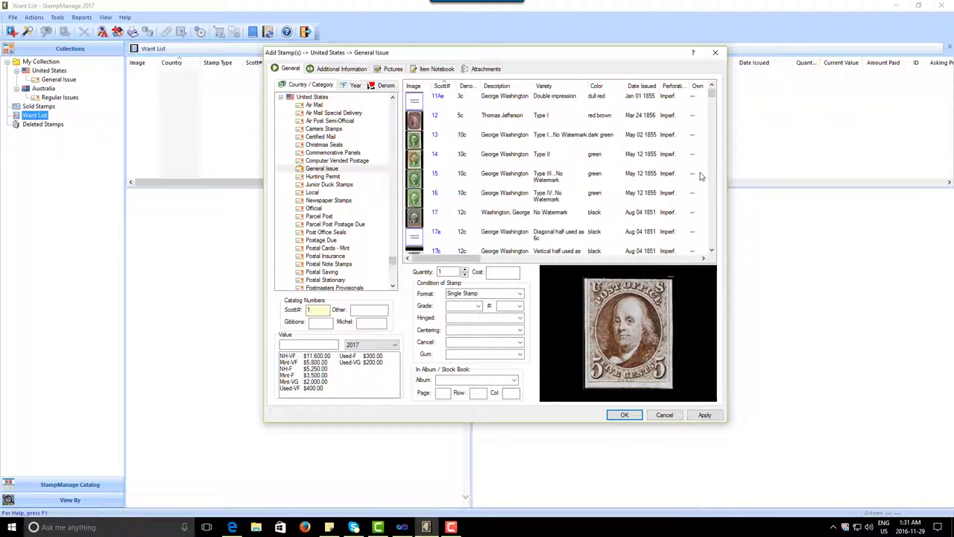
click(474, 182)
click(622, 415)
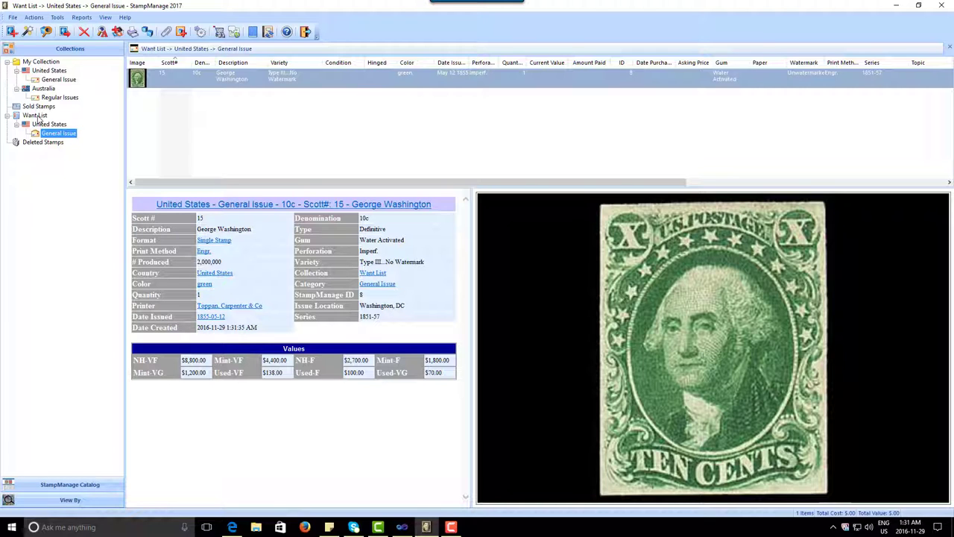
Run the Want List with Values report with its output directed to Preview.
click(78, 17)
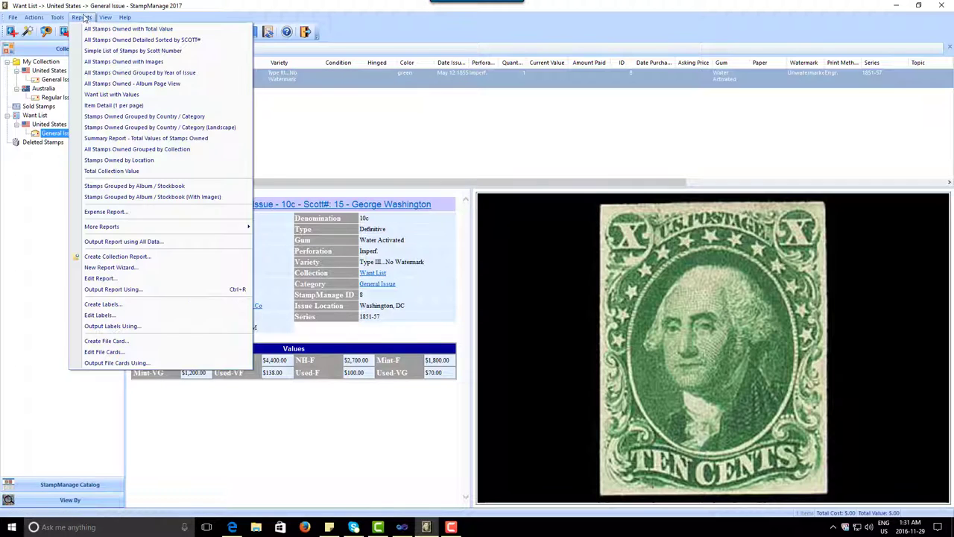
click(145, 99)
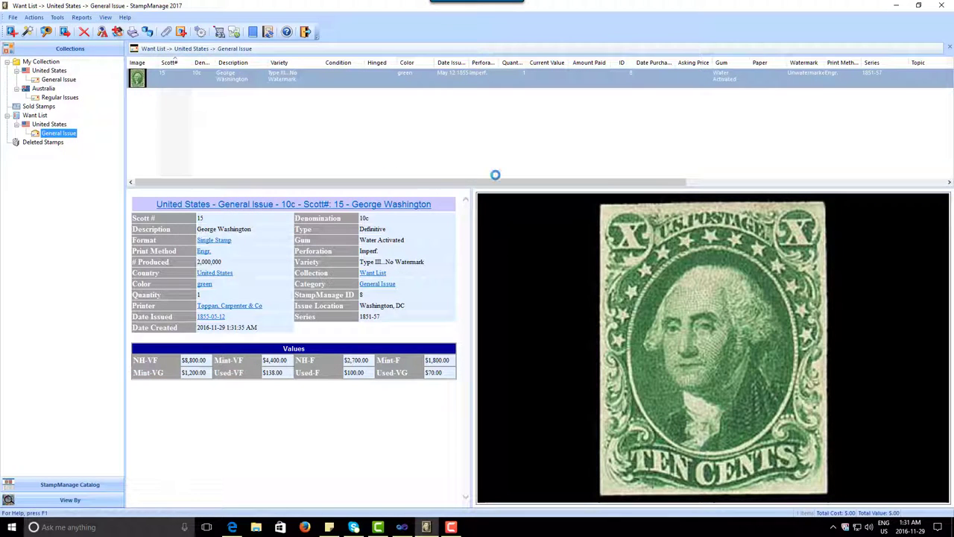
click(513, 194)
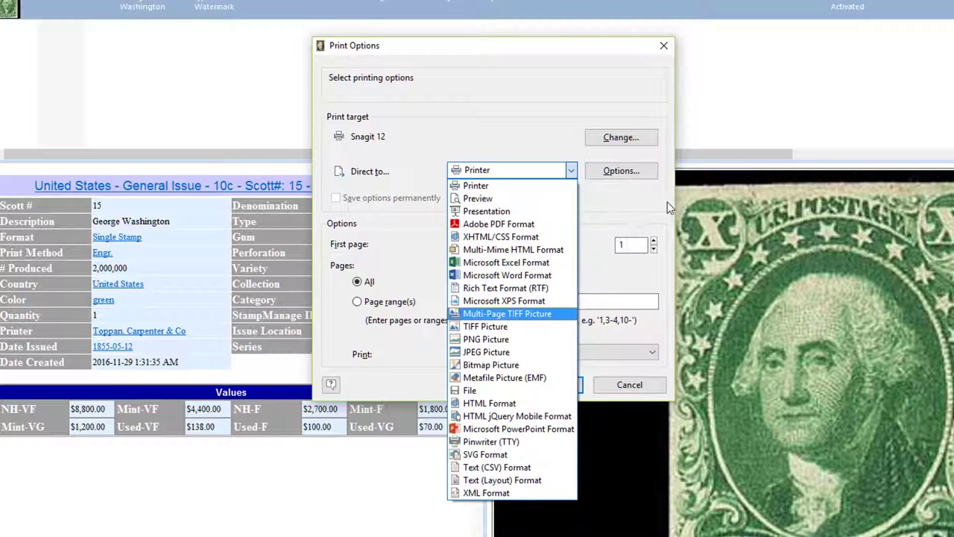
click(617, 209)
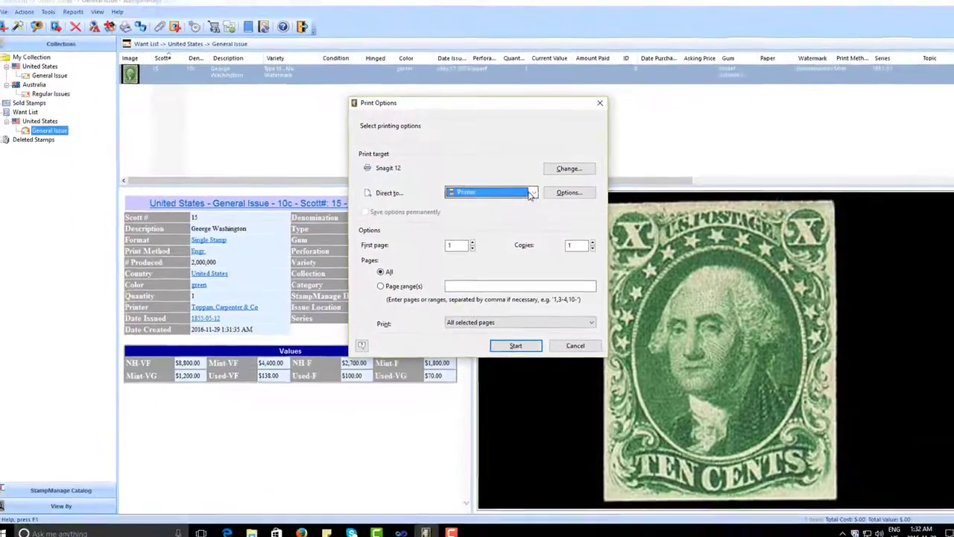
click(552, 176)
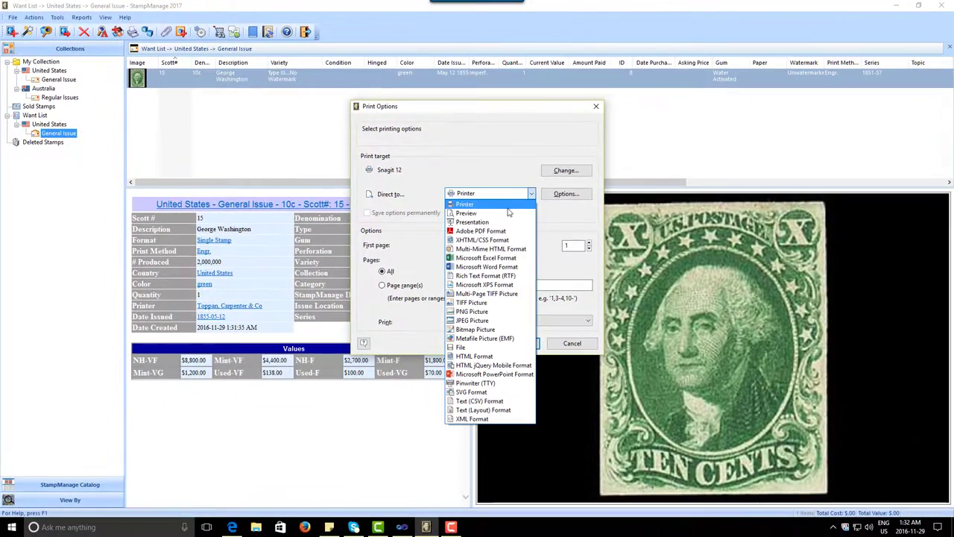
click(507, 199)
click(514, 344)
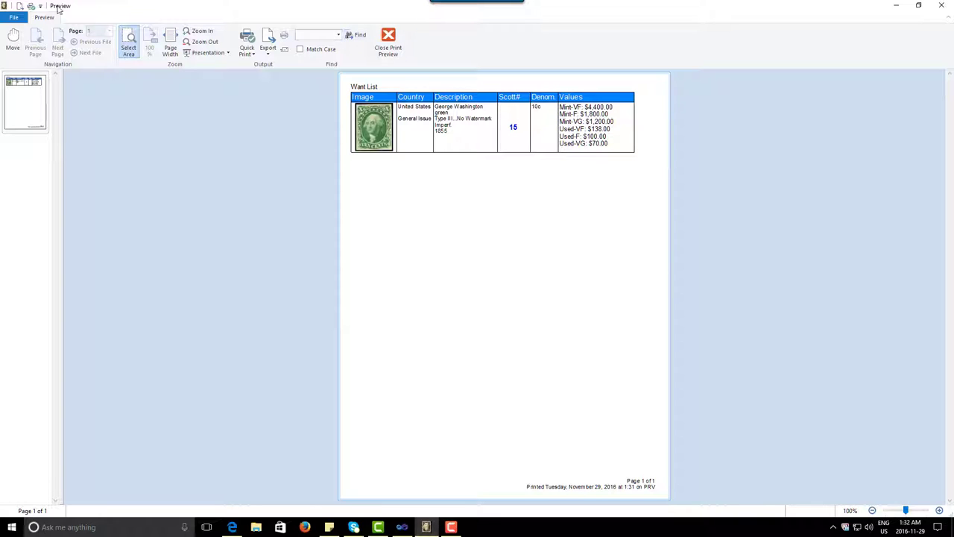
Enlarge the Want List report preview to 200%, read the stamp's entry, and close the preview.
click(200, 32)
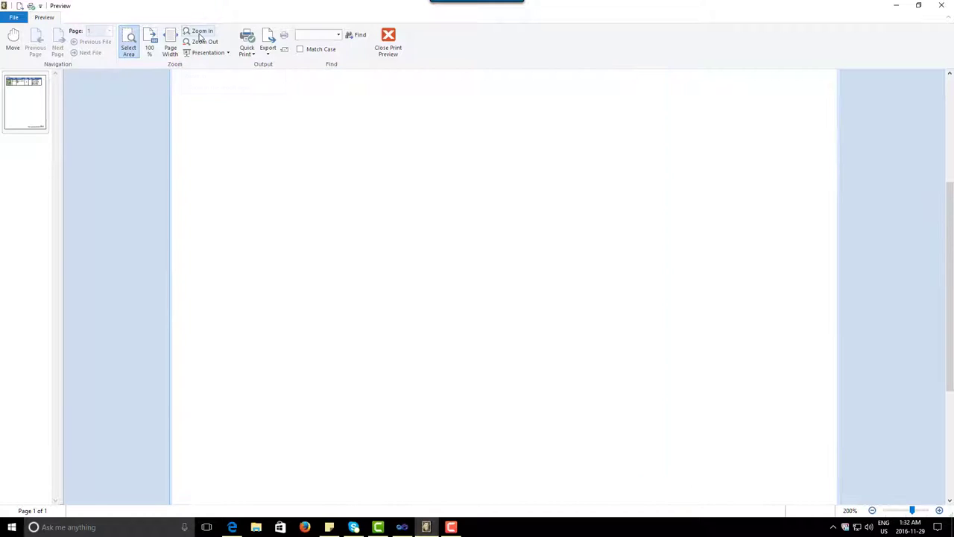
scroll(243, 132, up, 2)
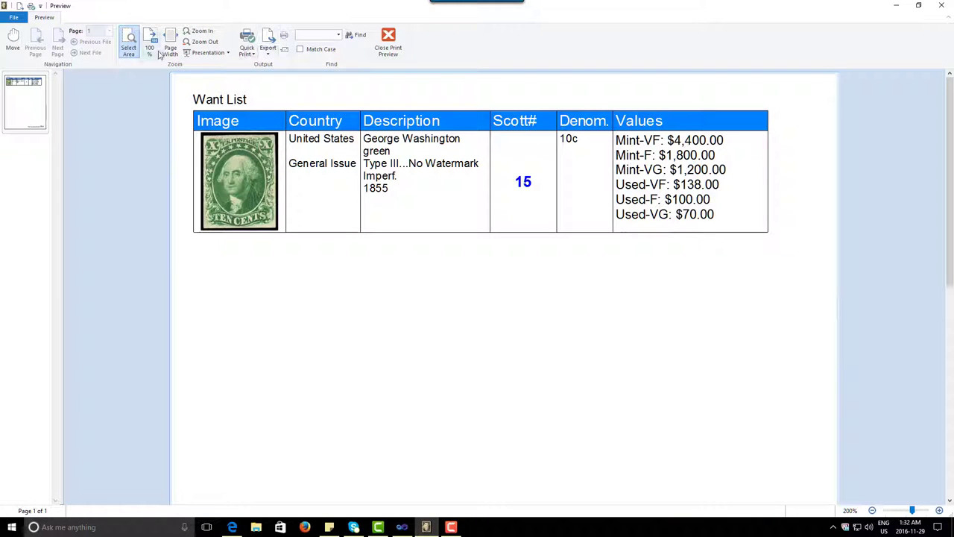
click(387, 43)
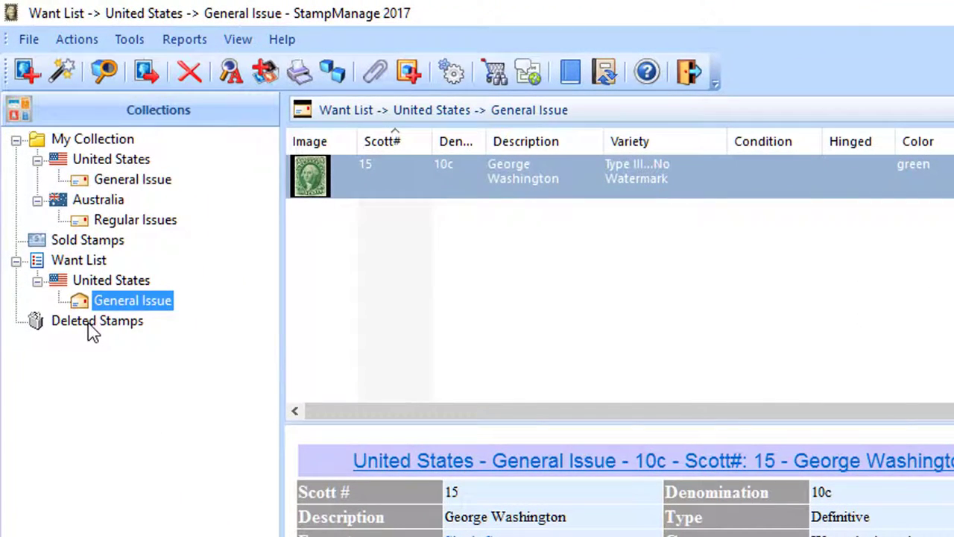
Delete the United States 30c Benjamin Franklin stamp, Scott# 100, from My Collection.
click(109, 143)
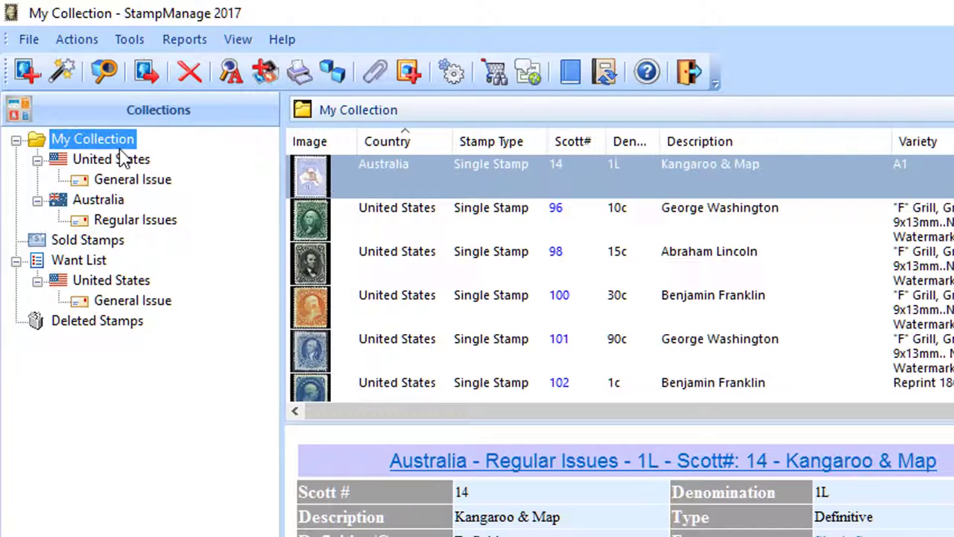
click(542, 305)
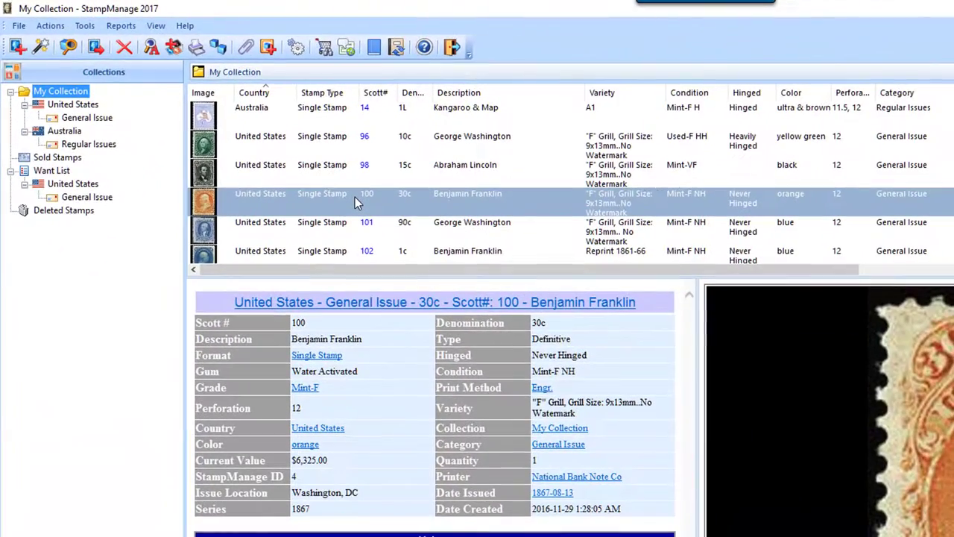
right_click(355, 197)
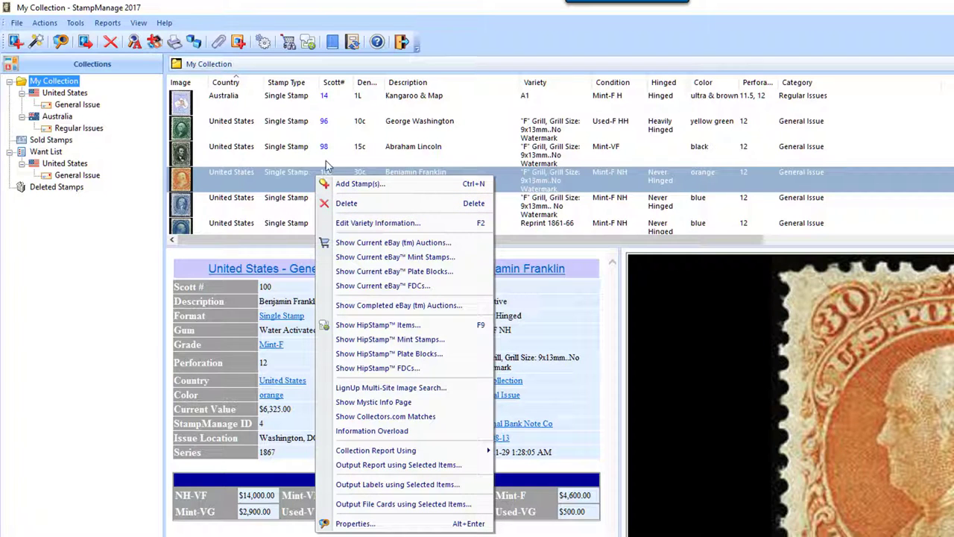
click(165, 7)
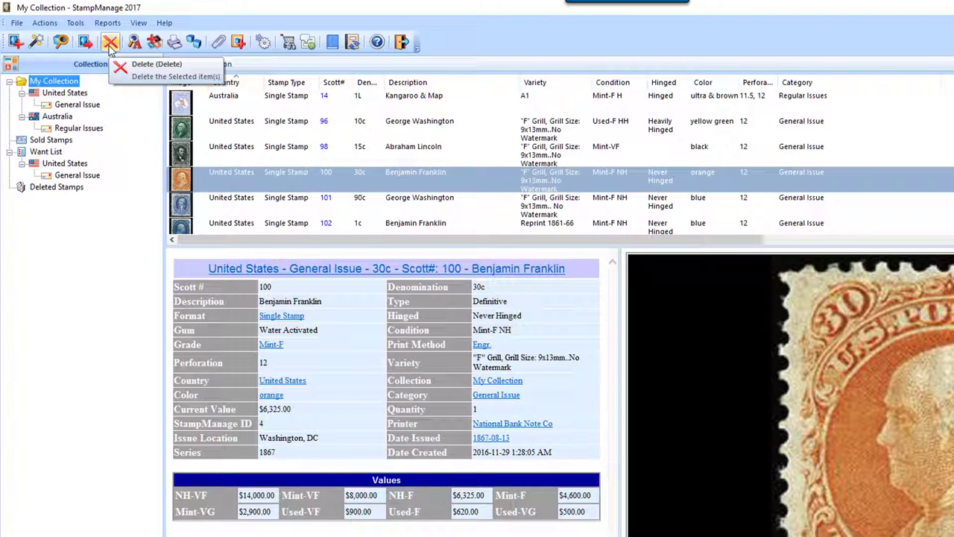
right_click(312, 178)
click(368, 207)
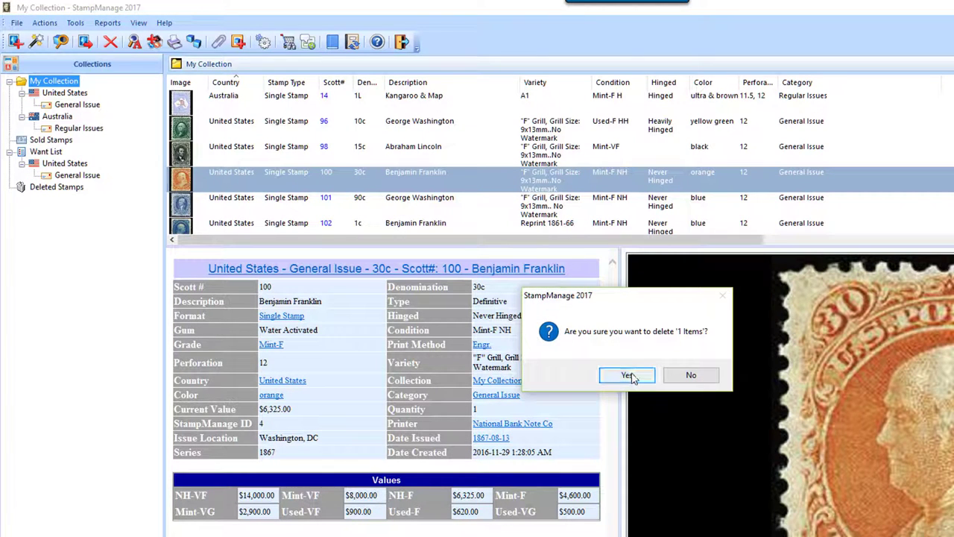
click(627, 375)
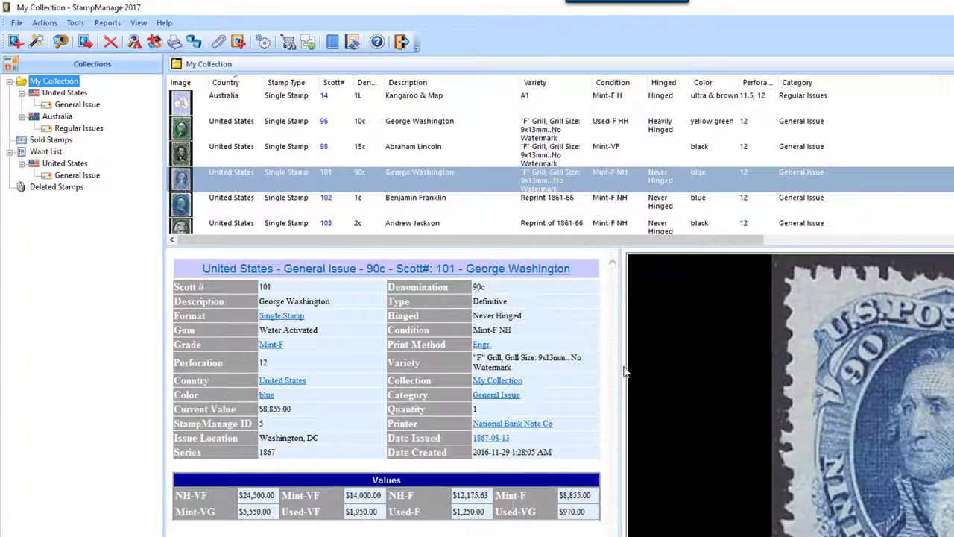
Restore the 30c Benjamin Franklin stamp, Scott# 100, from Deleted Stamps to My Collection and select it there.
click(66, 189)
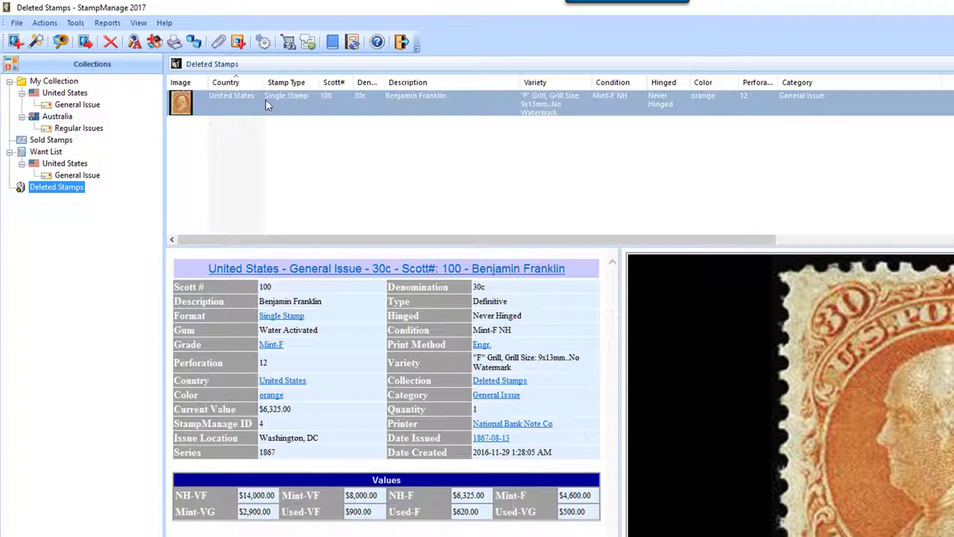
drag(334, 97, 56, 85)
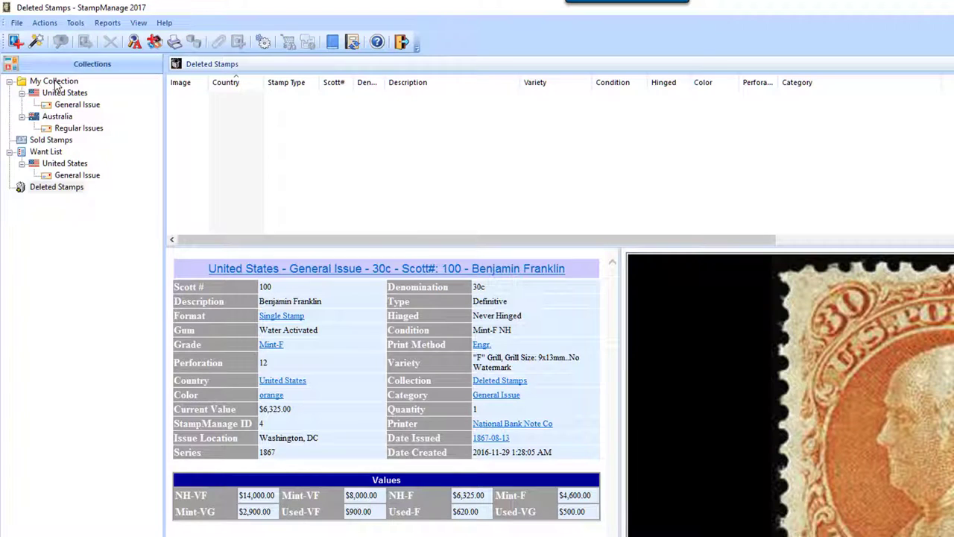
click(56, 82)
click(250, 185)
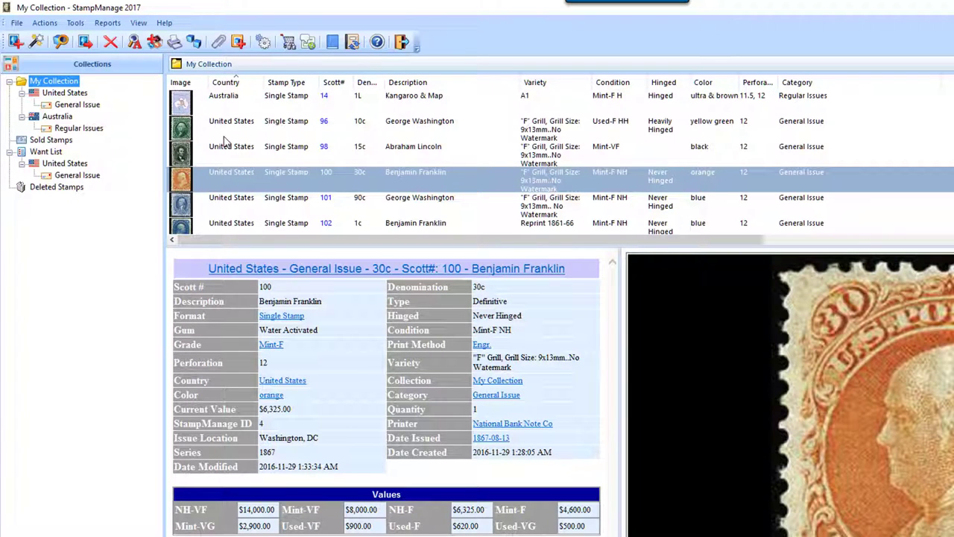
click(45, 23)
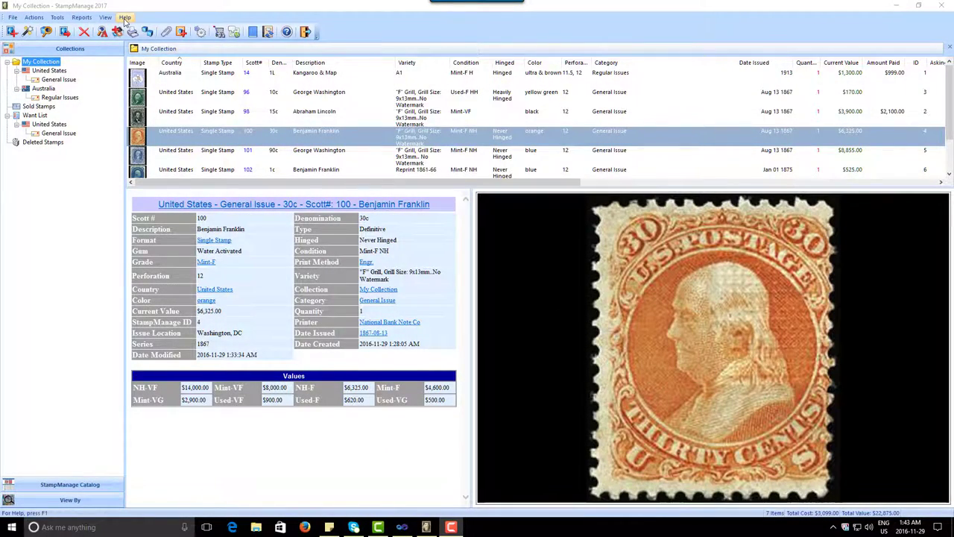
Open the StampManage Videos page, look through the tutorial videos on the YouTube channel, and close the page.
click(125, 17)
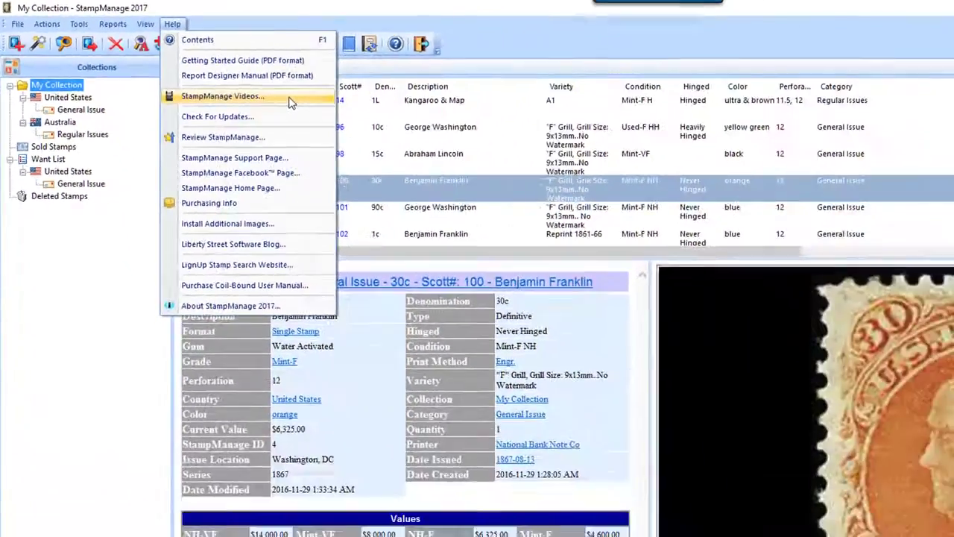
click(458, 153)
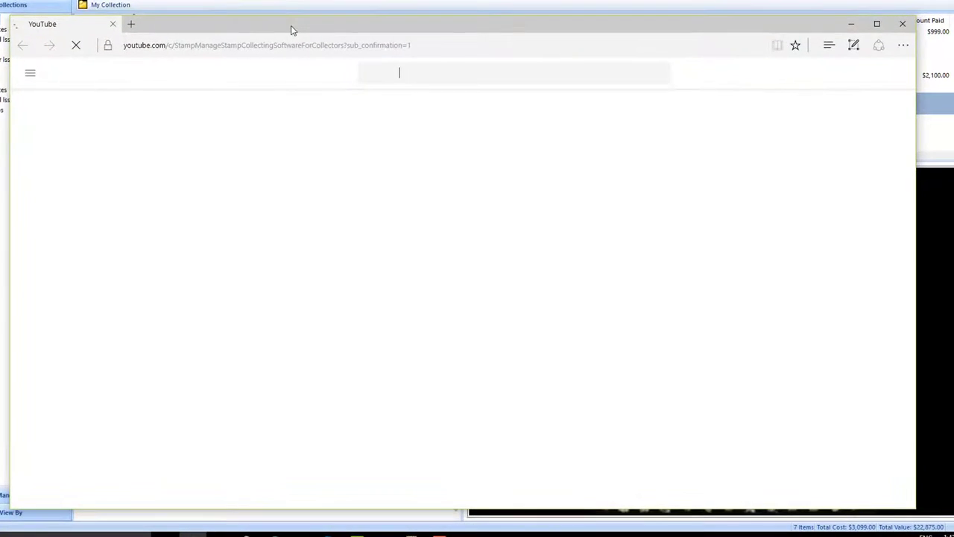
scroll(488, 207, down, 5)
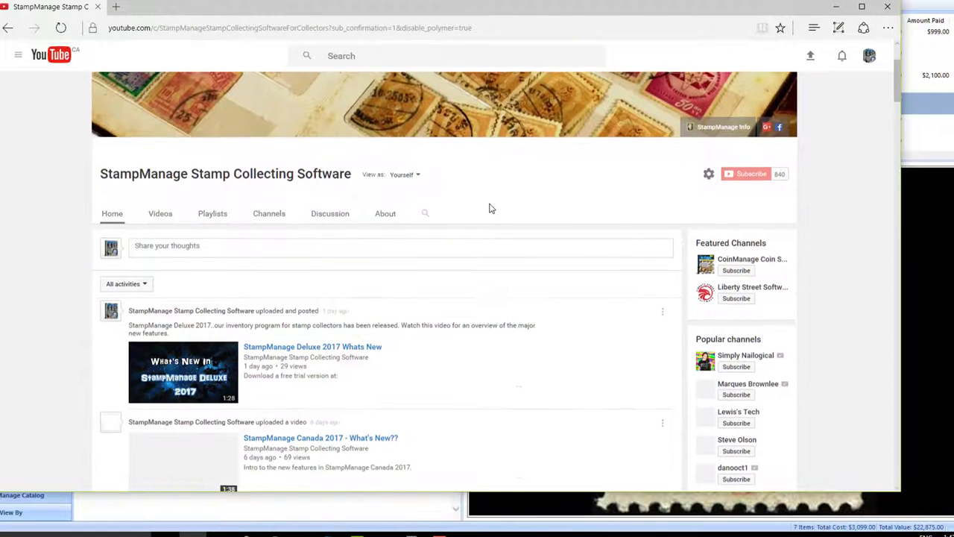
scroll(489, 217, down, 4)
scroll(490, 216, down, 2)
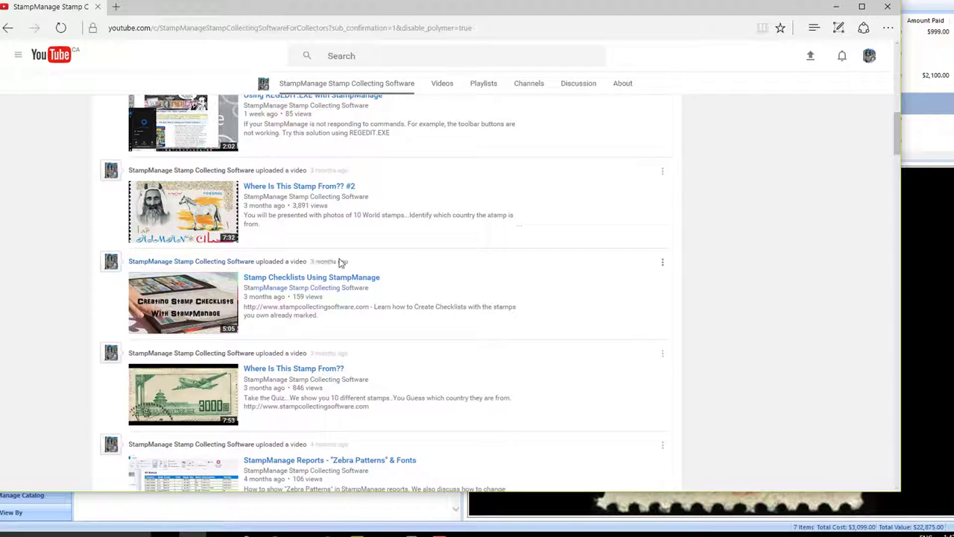
scroll(430, 288, down, 3)
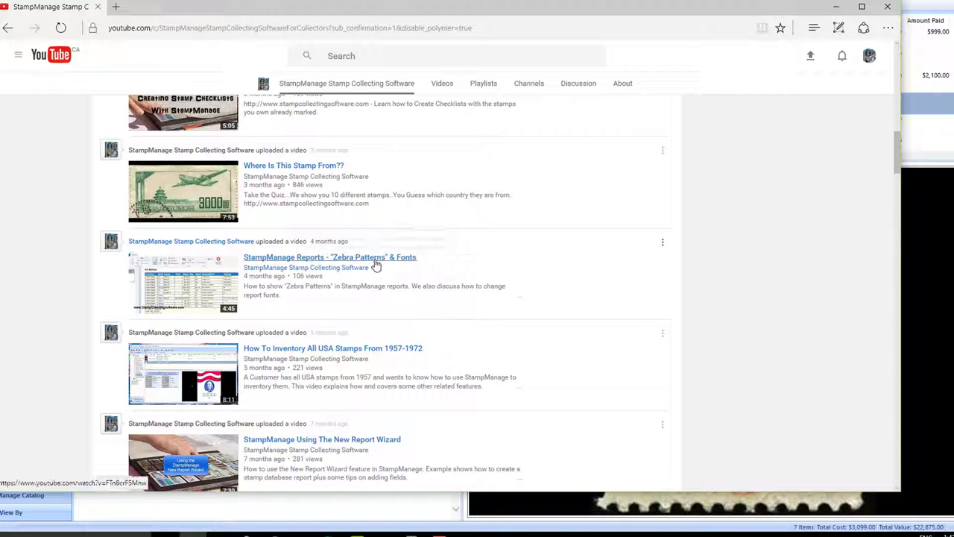
scroll(375, 264, down, 10)
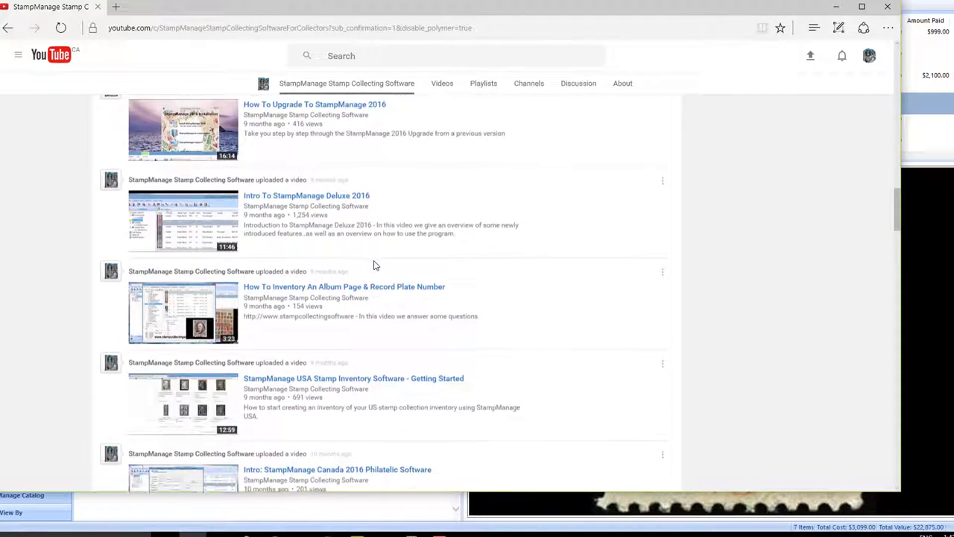
scroll(375, 265, down, 7)
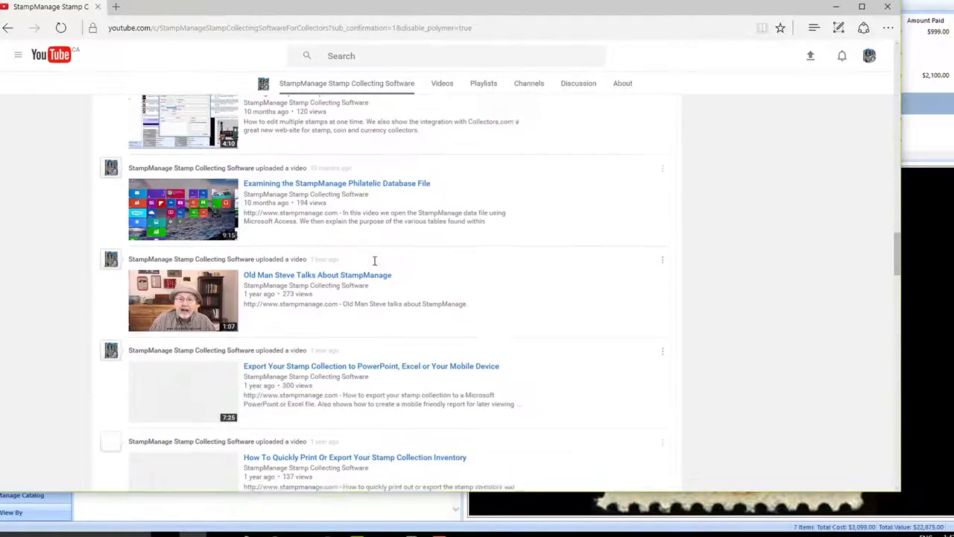
scroll(375, 265, down, 5)
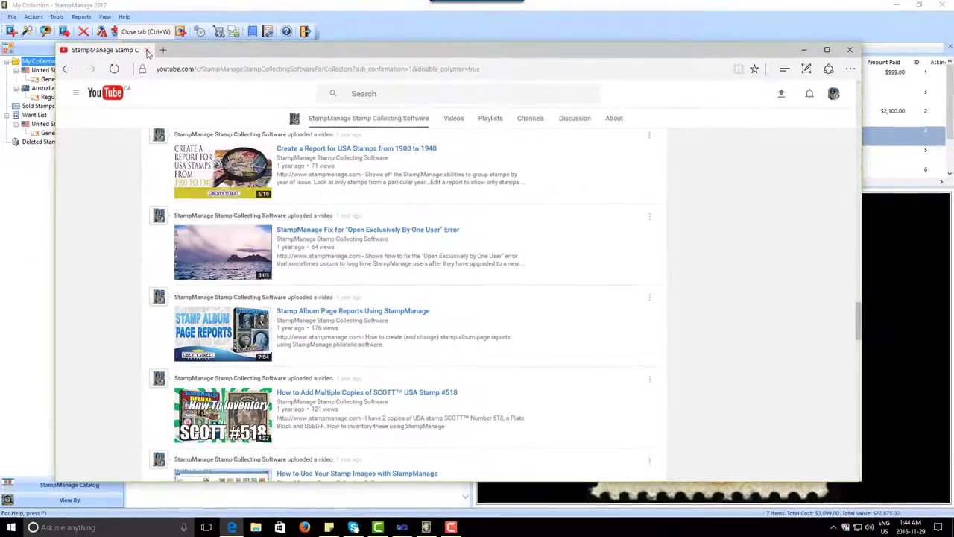
click(147, 50)
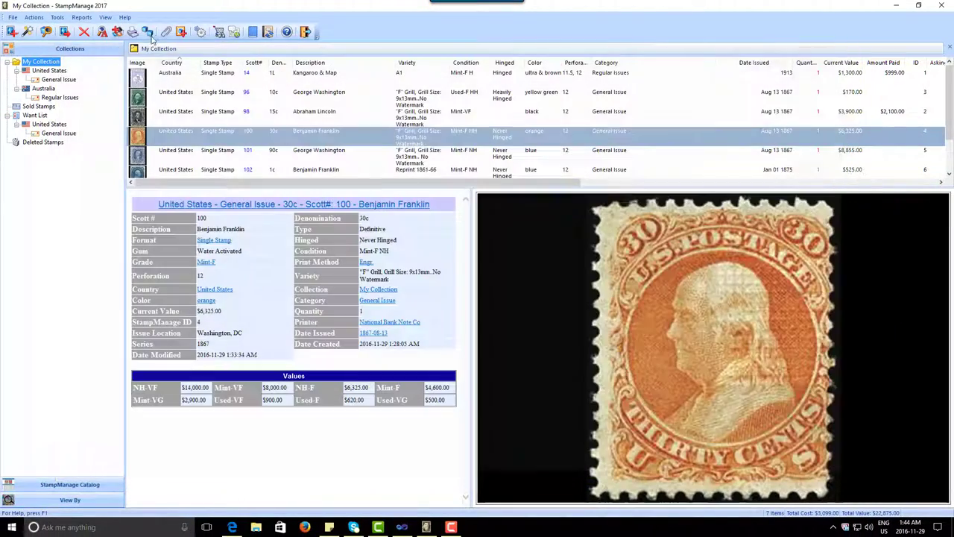
Open the purchase page for the coil-bound user manual, review the StampManage 2017 User Guide details, and close the page.
click(127, 18)
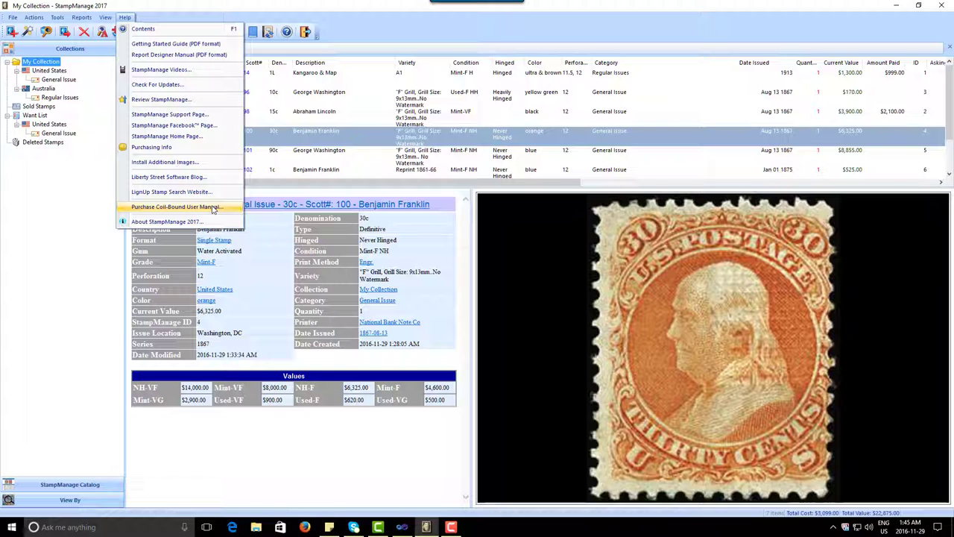
click(213, 209)
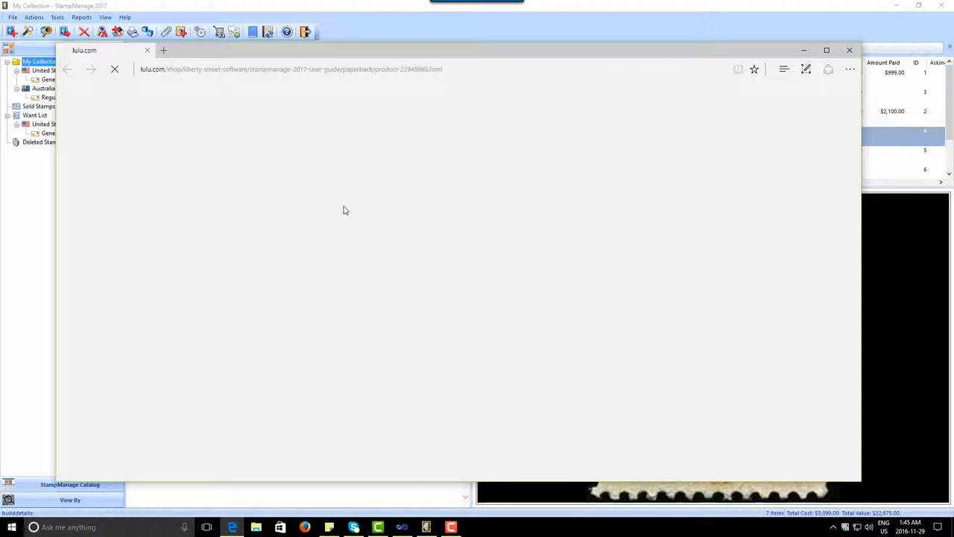
scroll(344, 216, down, 3)
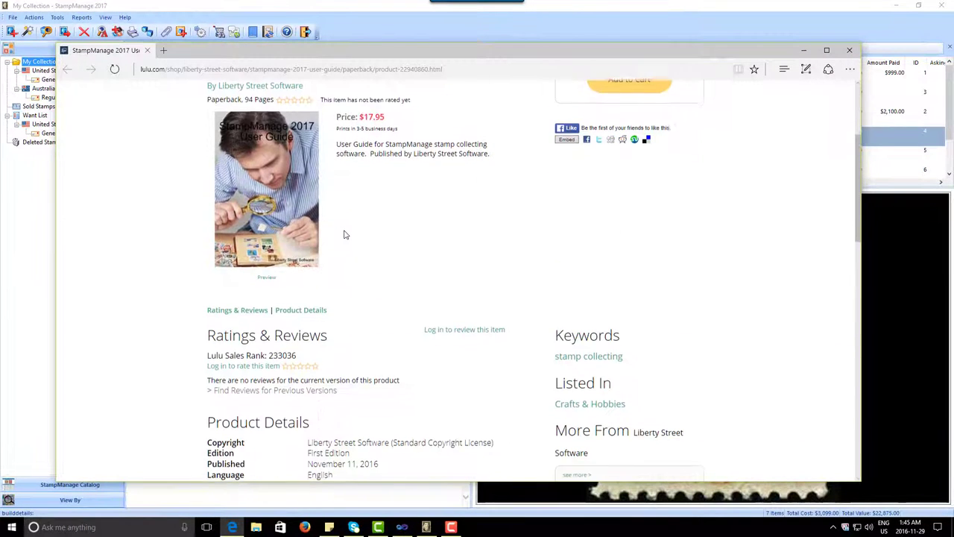
scroll(344, 235, down, 3)
scroll(344, 234, up, 1)
scroll(344, 234, up, 2)
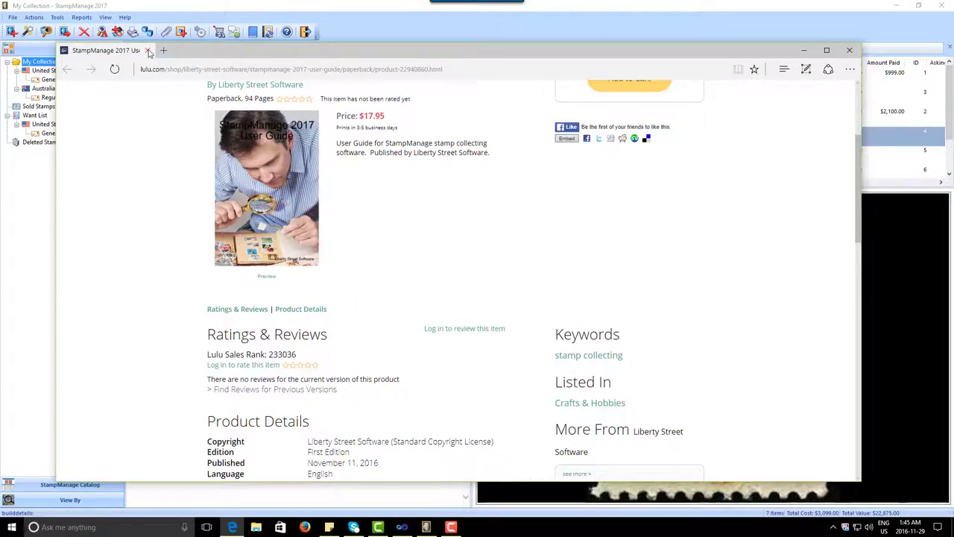
click(149, 49)
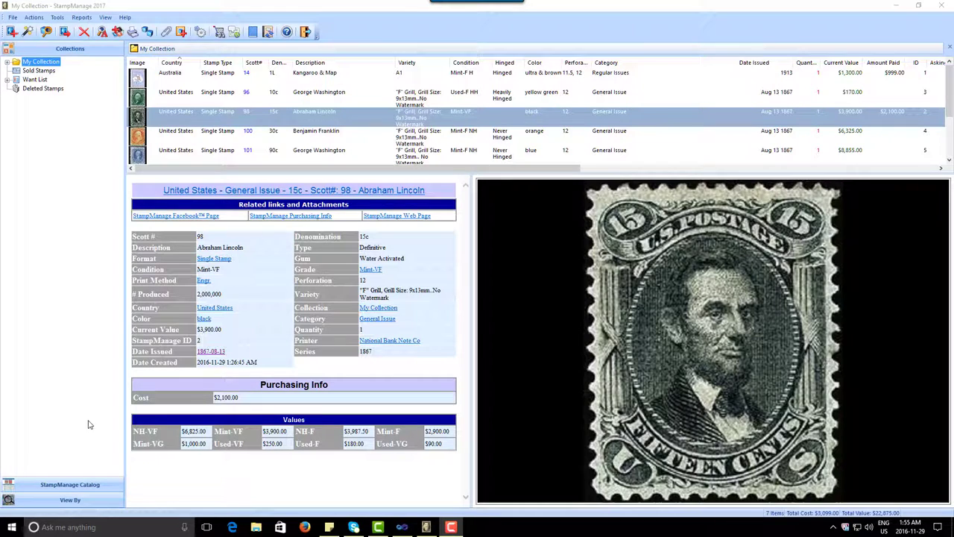
Browse the StampManage catalog by country and year to Albania's 1954 stamps and enlarge the stamp list area.
click(78, 486)
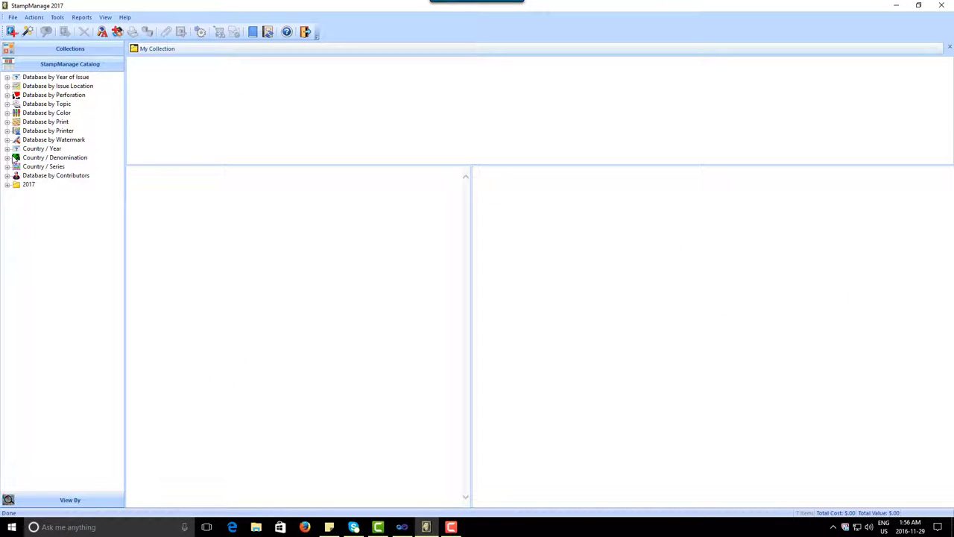
click(7, 150)
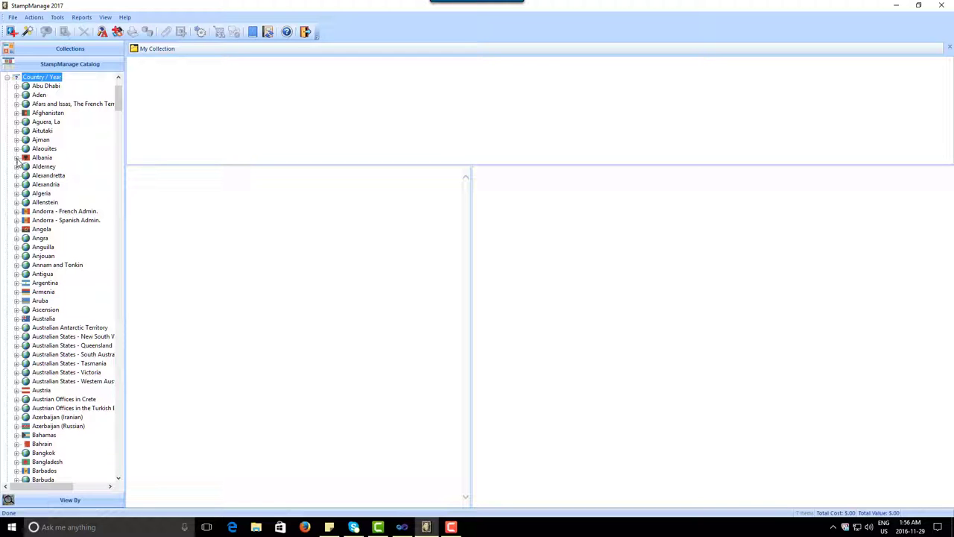
click(16, 159)
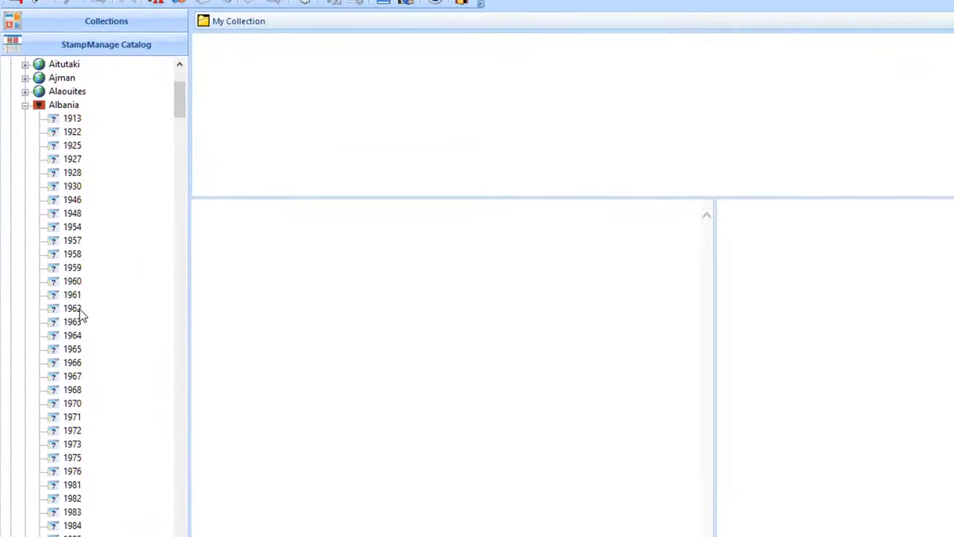
click(73, 227)
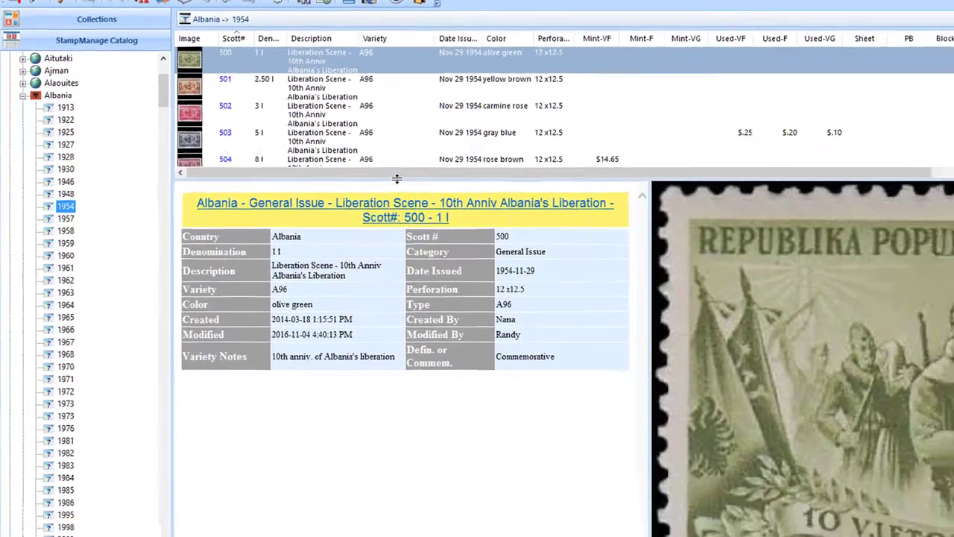
drag(436, 192, 407, 422)
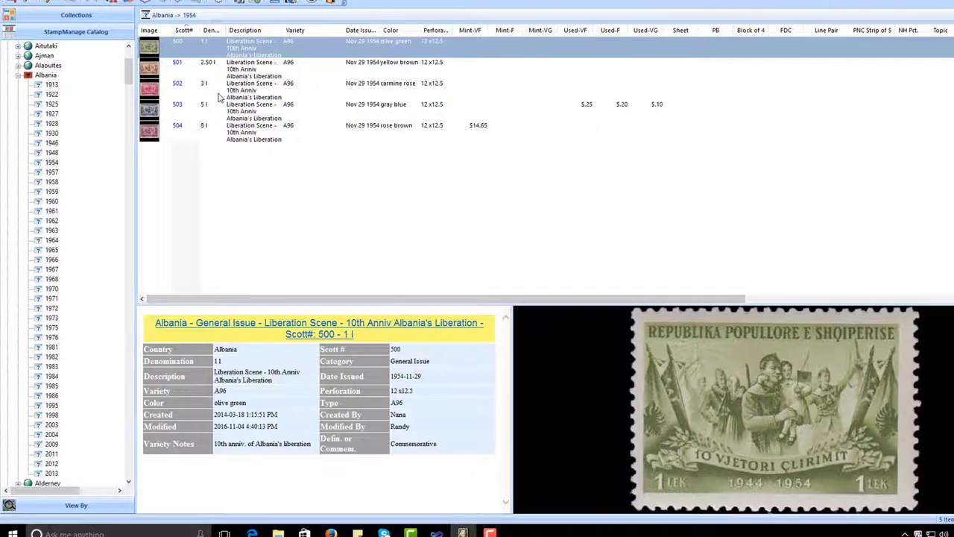
View Albania's 1959 and 1922 stamps in the catalog, and look through the list of other countries.
click(57, 192)
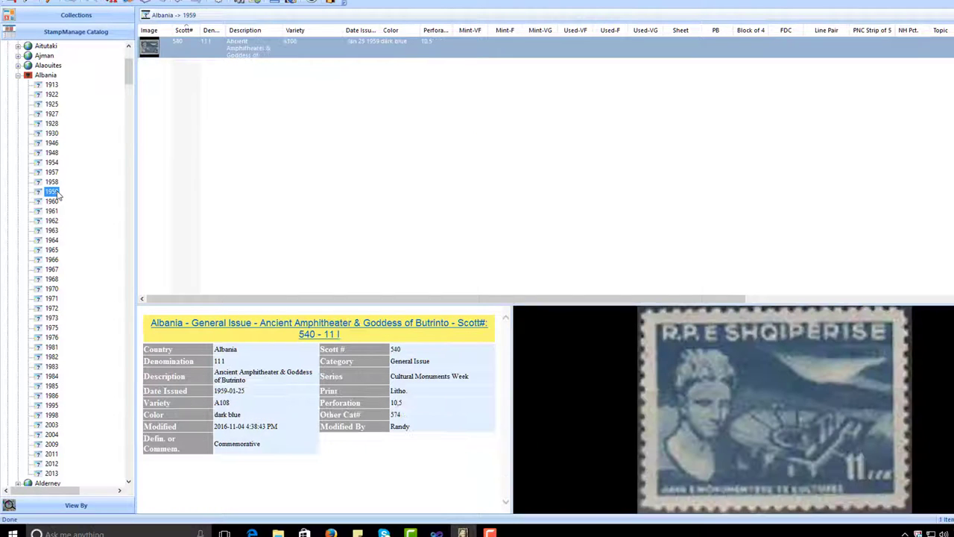
click(50, 93)
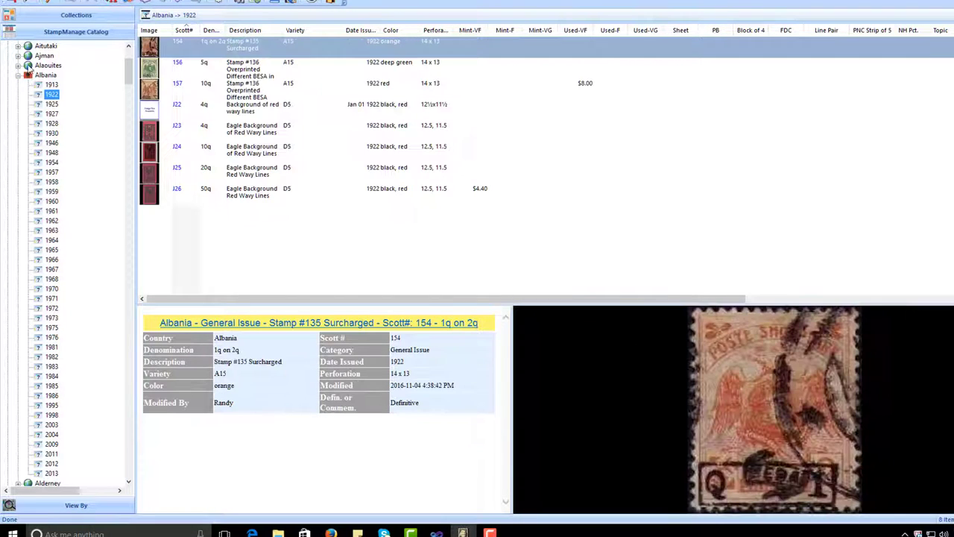
drag(131, 81, 127, 243)
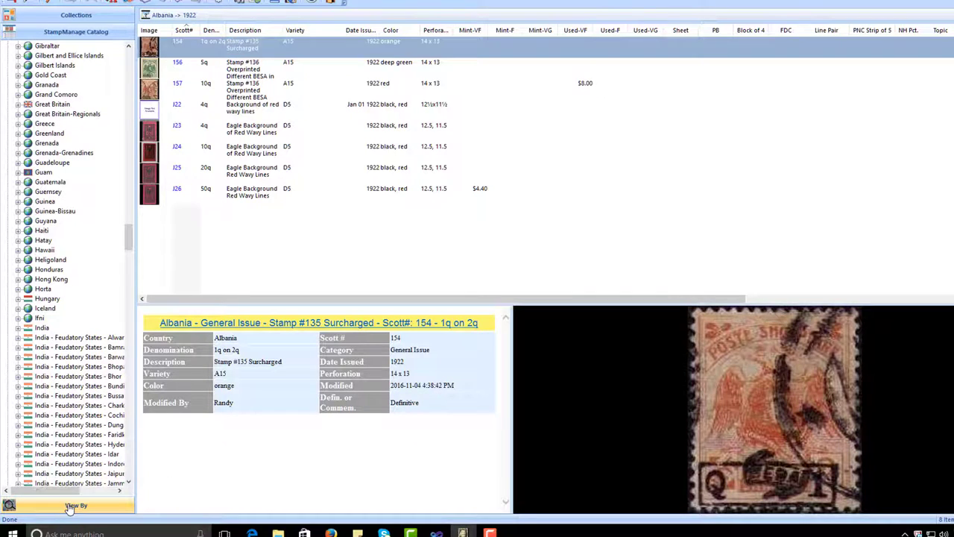
drag(128, 237, 149, 64)
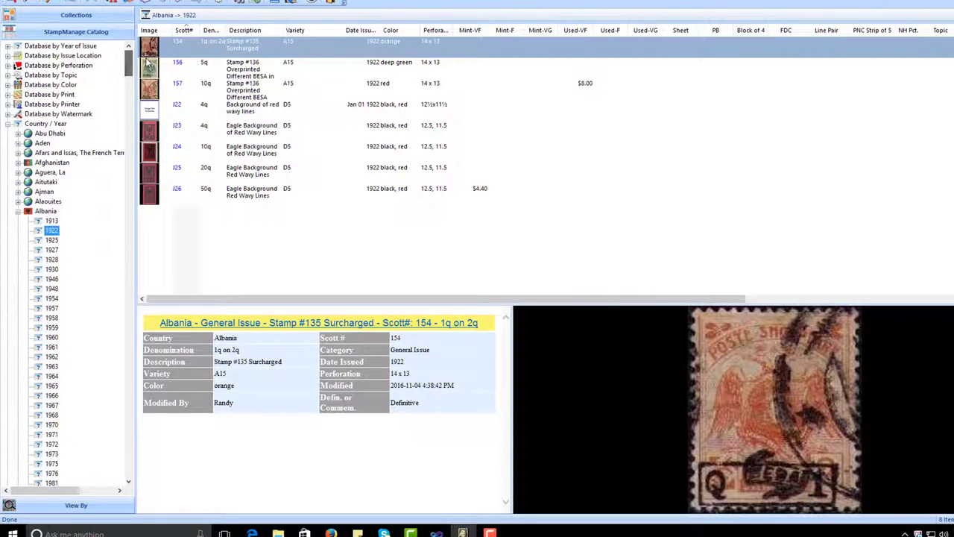
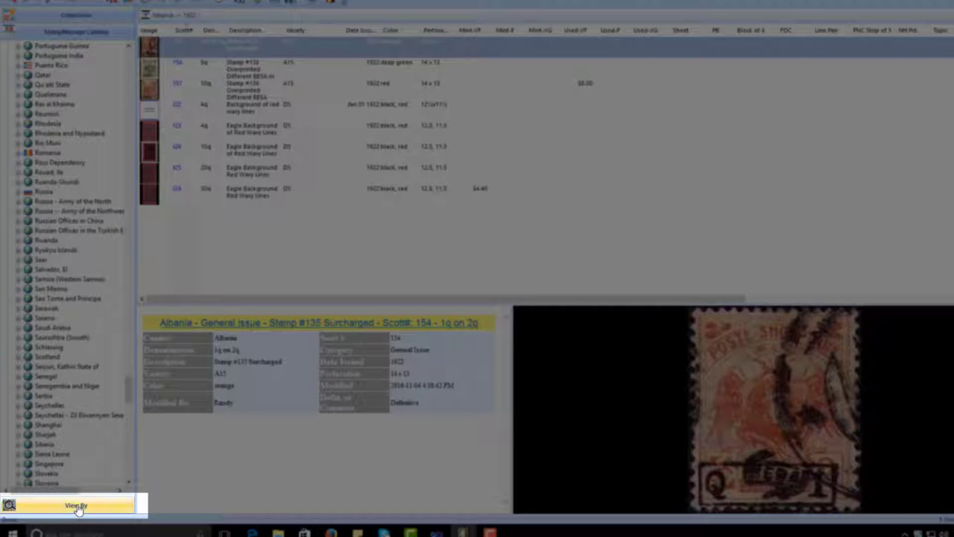
View the collection's stamps by year for 1875 and 1867, and enlarge the stamp details area.
click(77, 507)
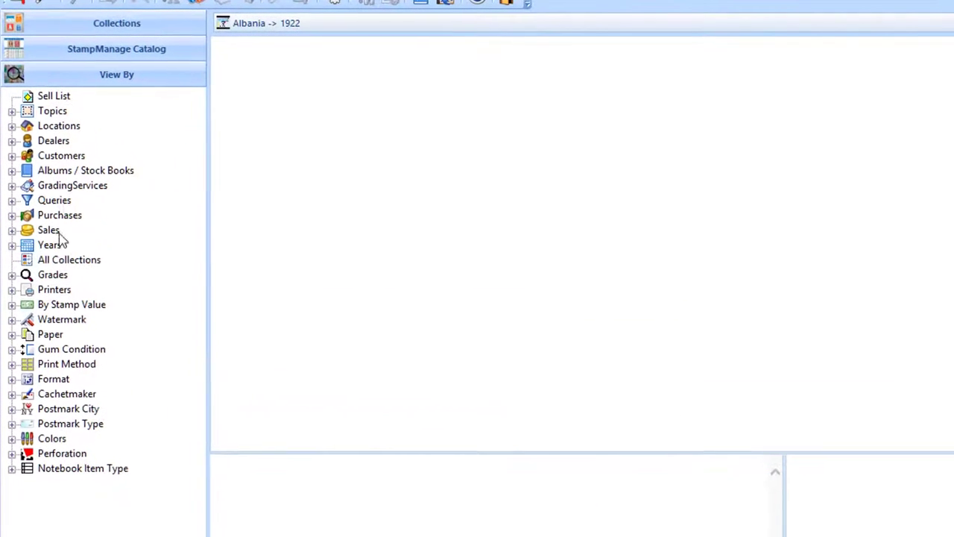
click(12, 247)
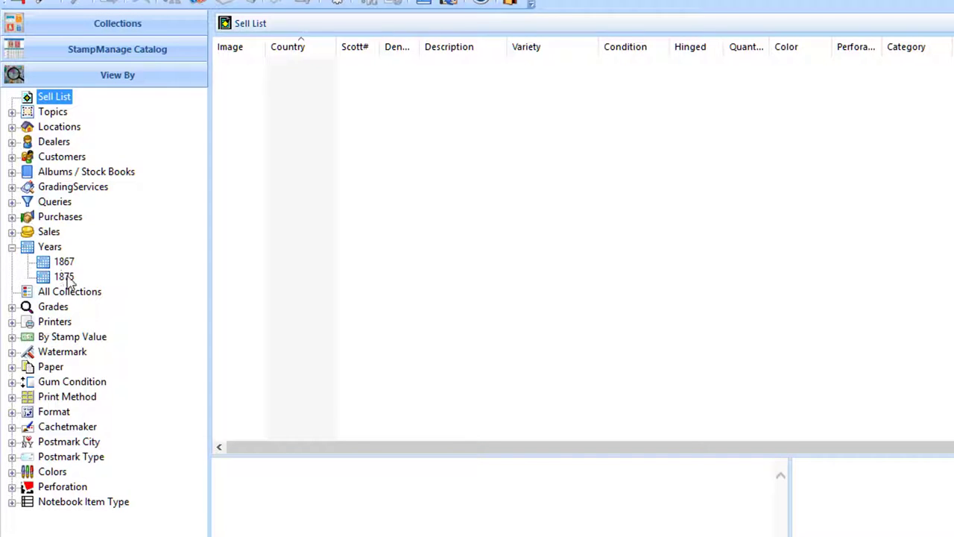
click(65, 277)
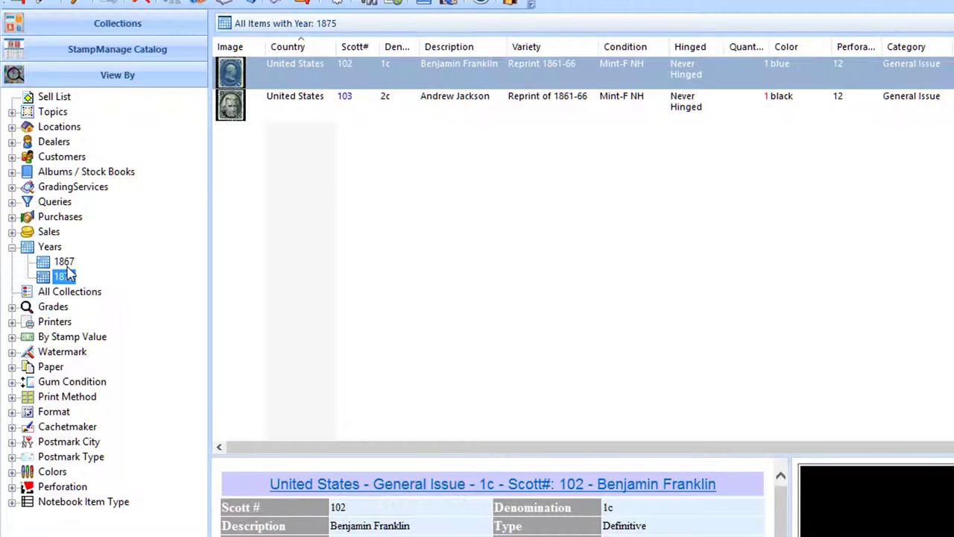
key(Up)
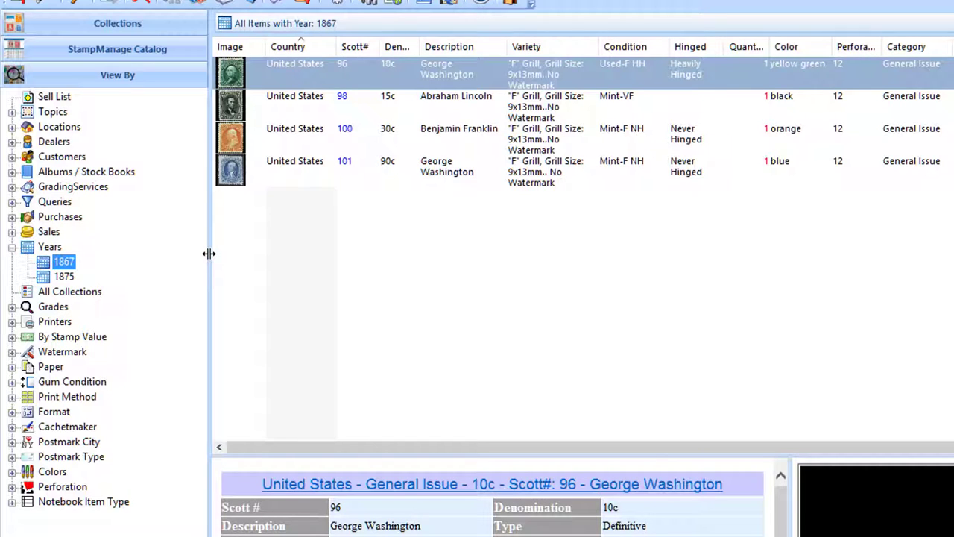
drag(363, 458, 361, 381)
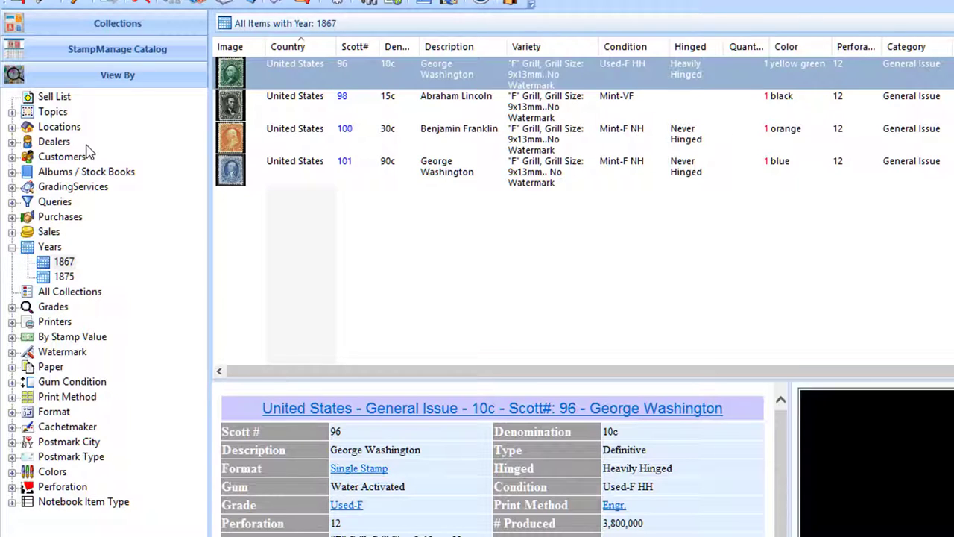
View the stamps stored in the scott usa album under Albums / Stock Books.
click(12, 172)
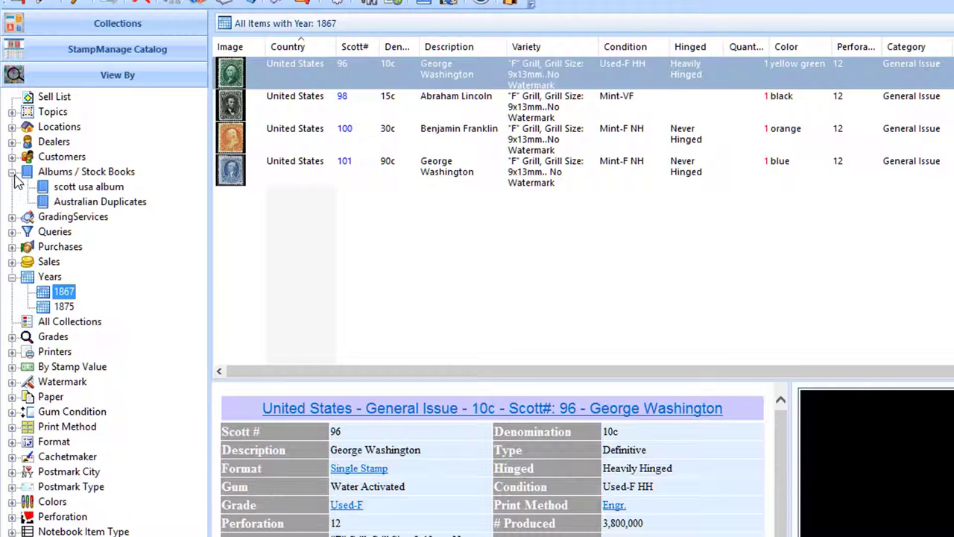
click(105, 190)
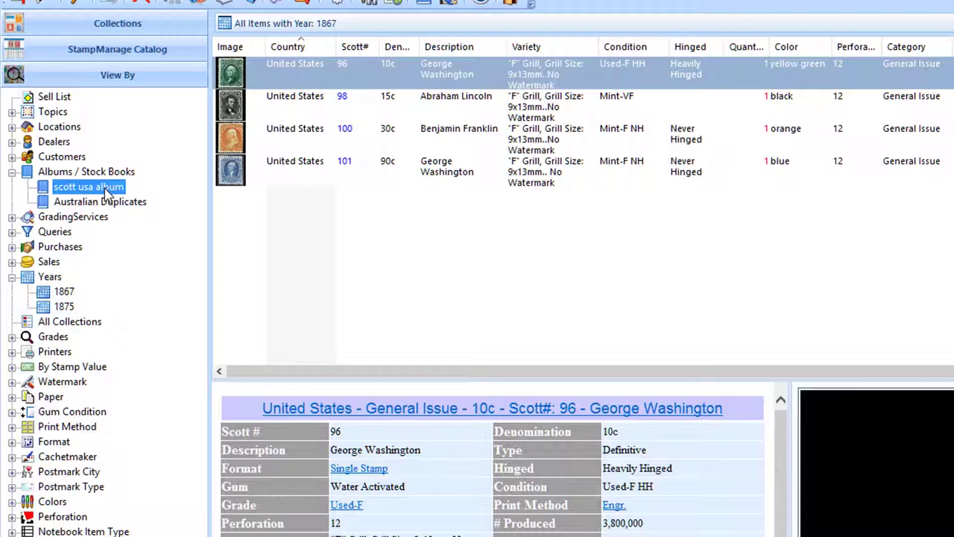